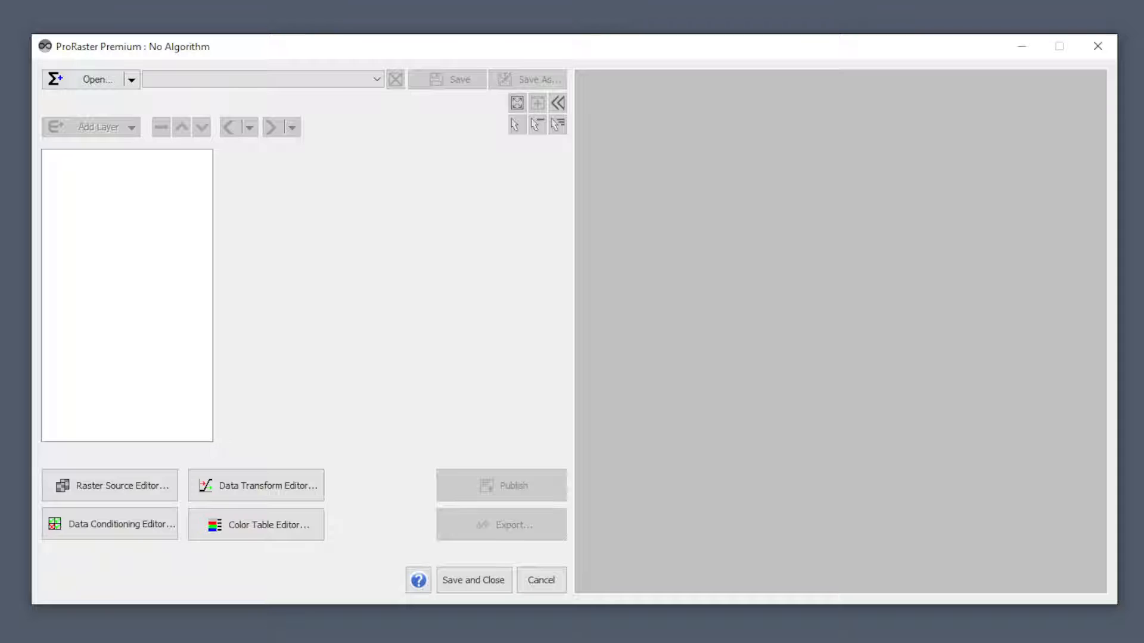
Open the recent algorithm Global Atlas DEM Manual.mrd and view the details of its default coordinate system.
left_click(134, 86)
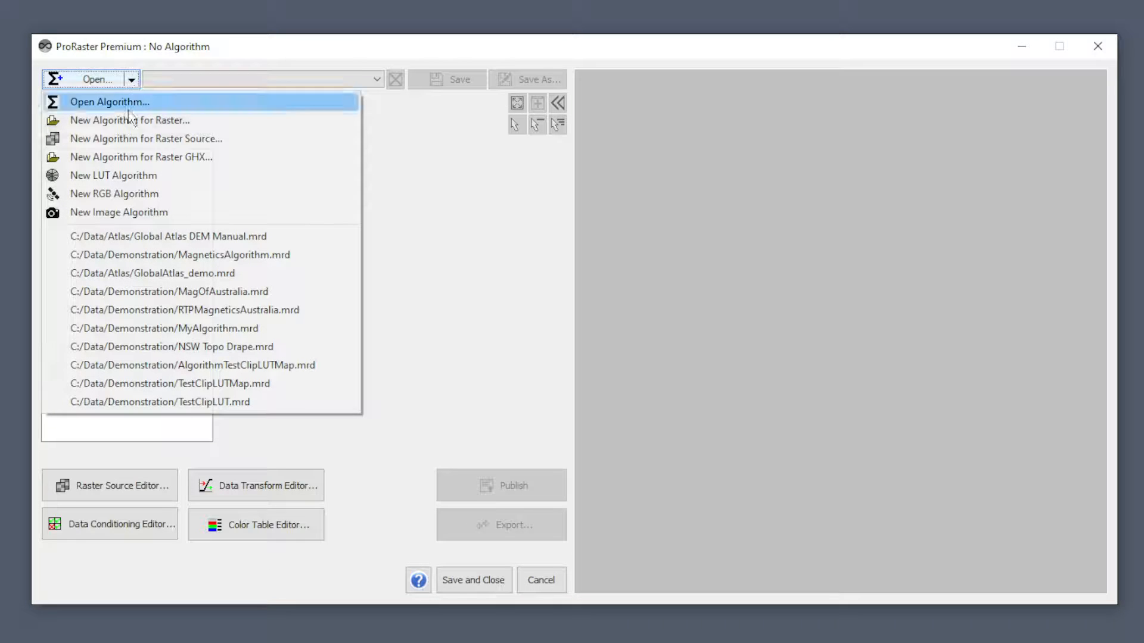
left_click(153, 235)
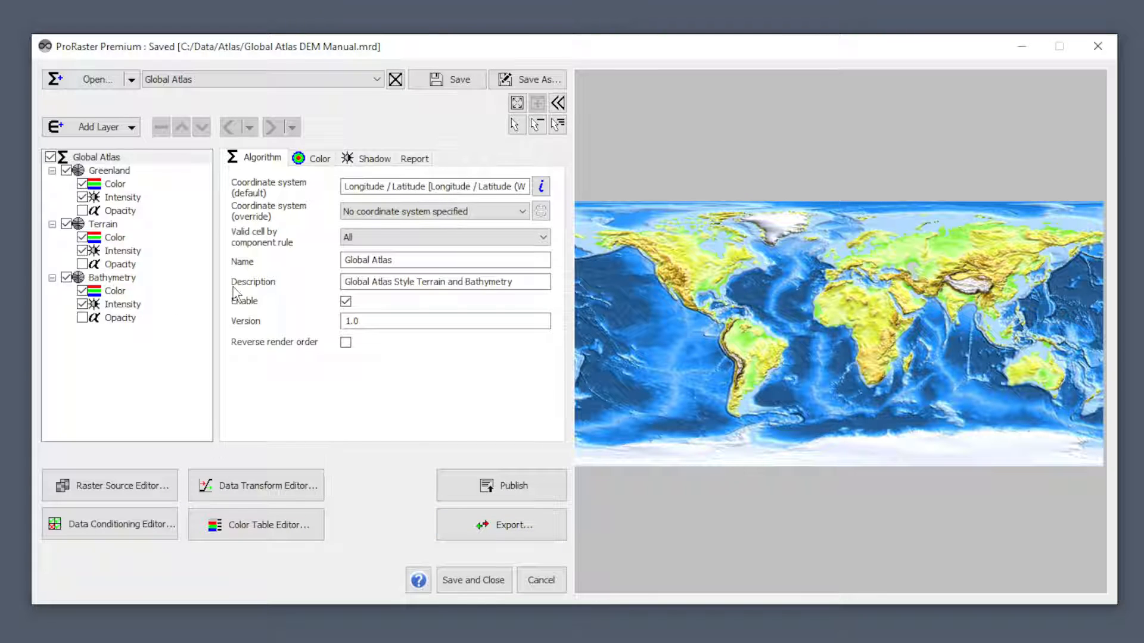
left_click(81, 157)
left_click(542, 188)
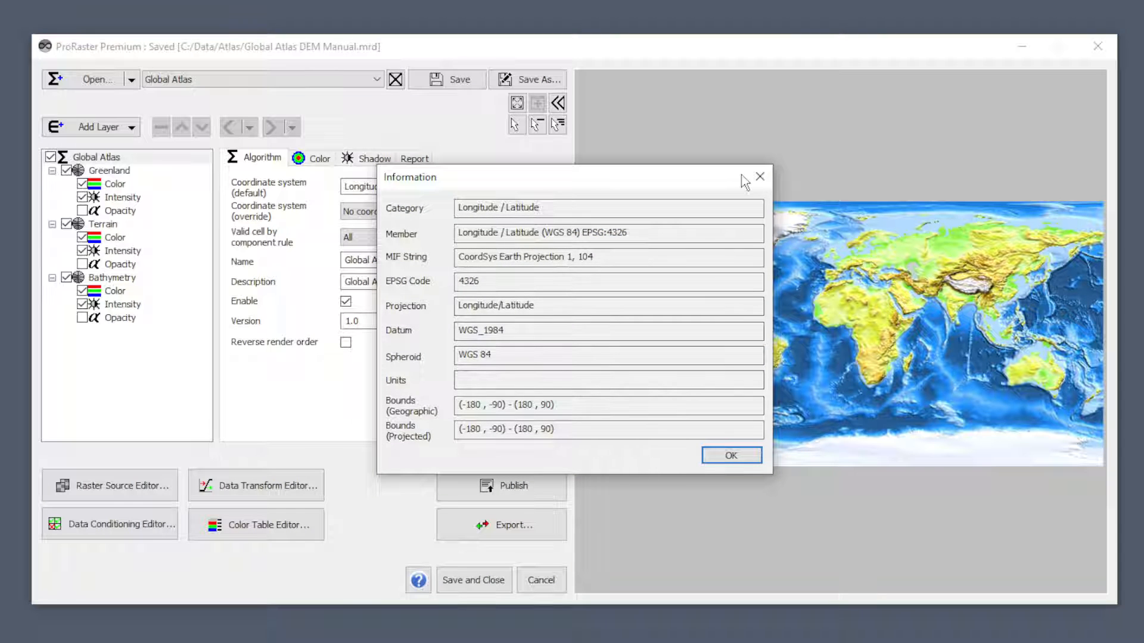
left_click(760, 177)
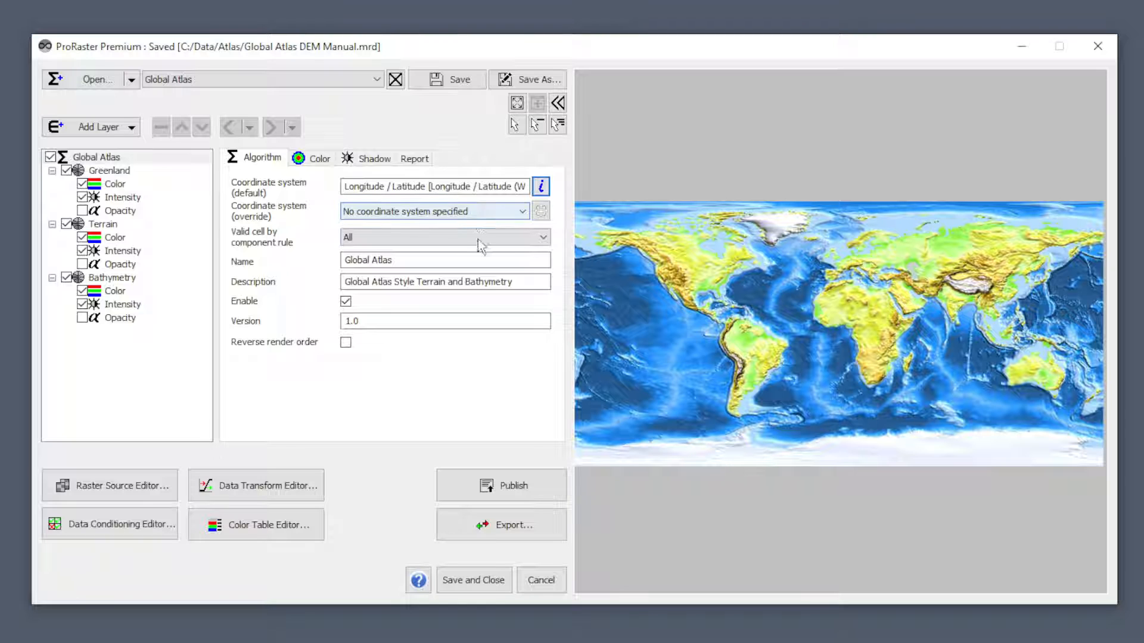
Override the algorithm's coordinate system, trying Popular Visualization CRS EPSG:3857 before setting Mollweide (Equal-Area) WGS84.
left_click(525, 213)
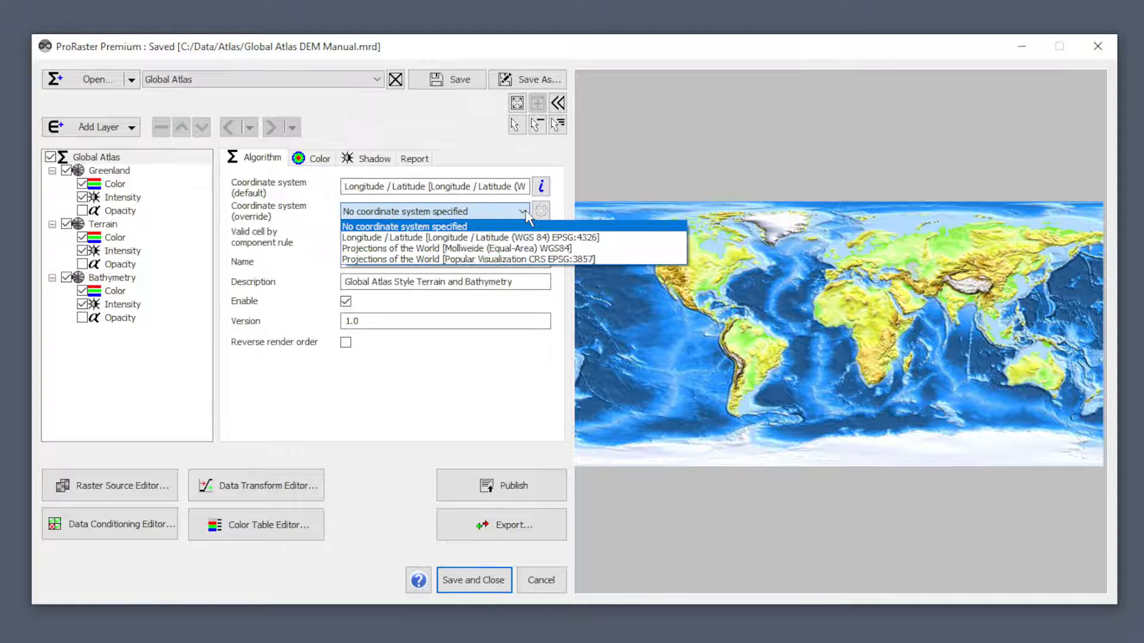
left_click(432, 260)
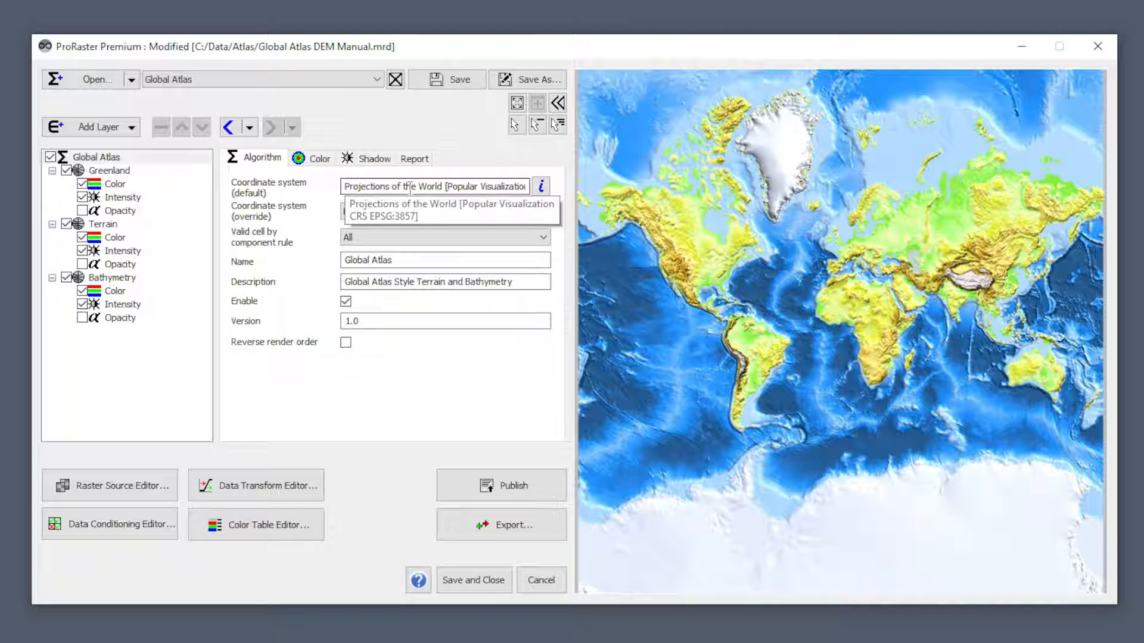
left_click(496, 186)
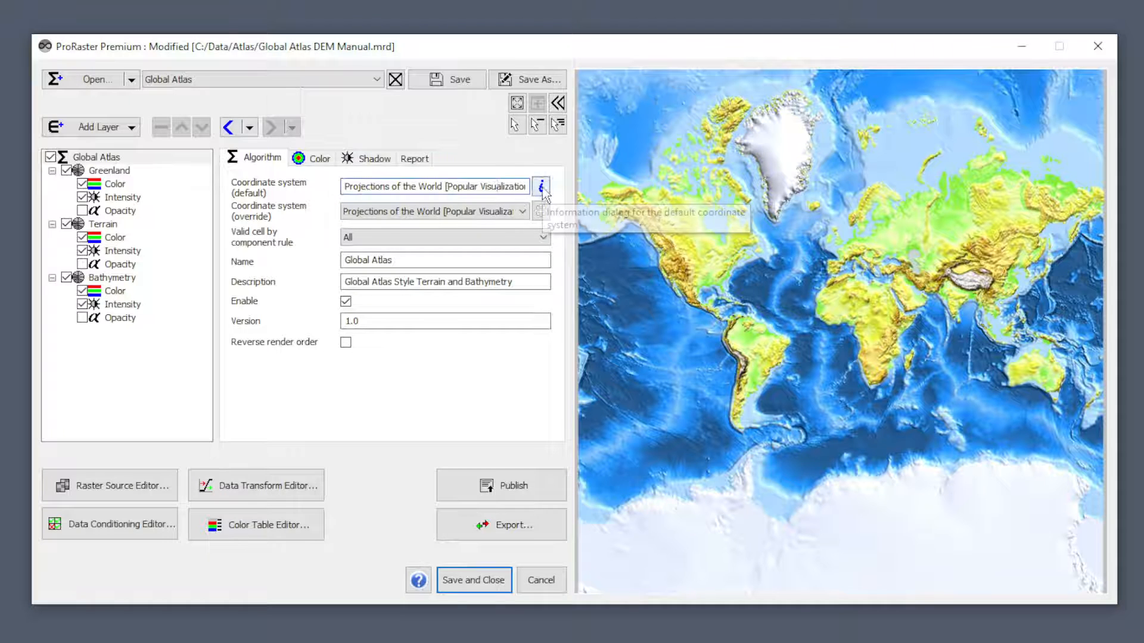
left_click(474, 214)
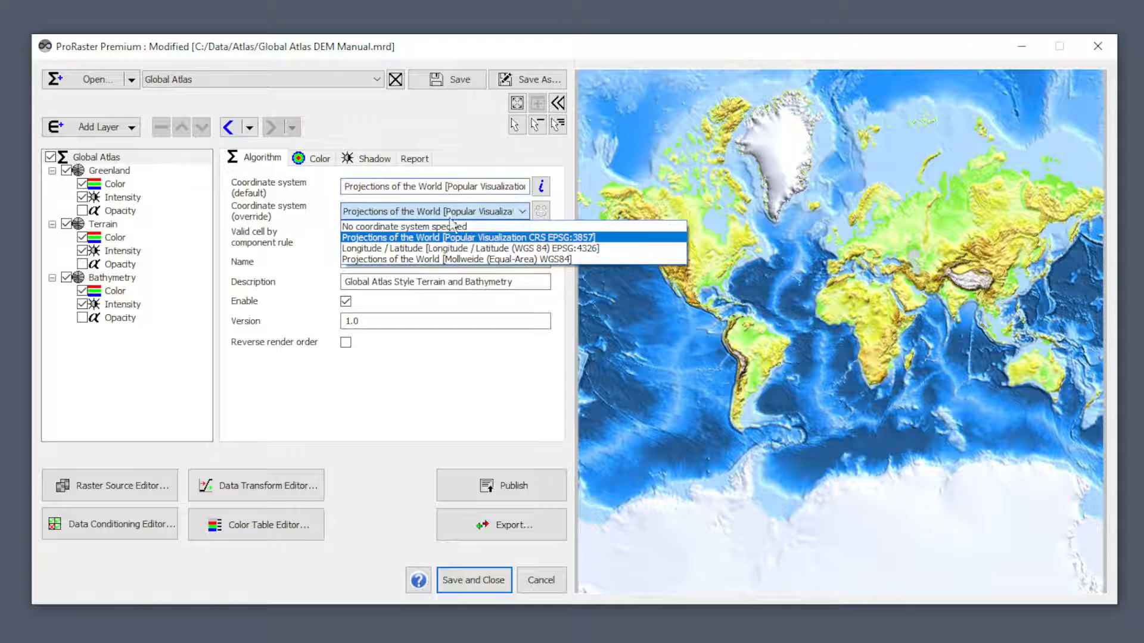
left_click(448, 259)
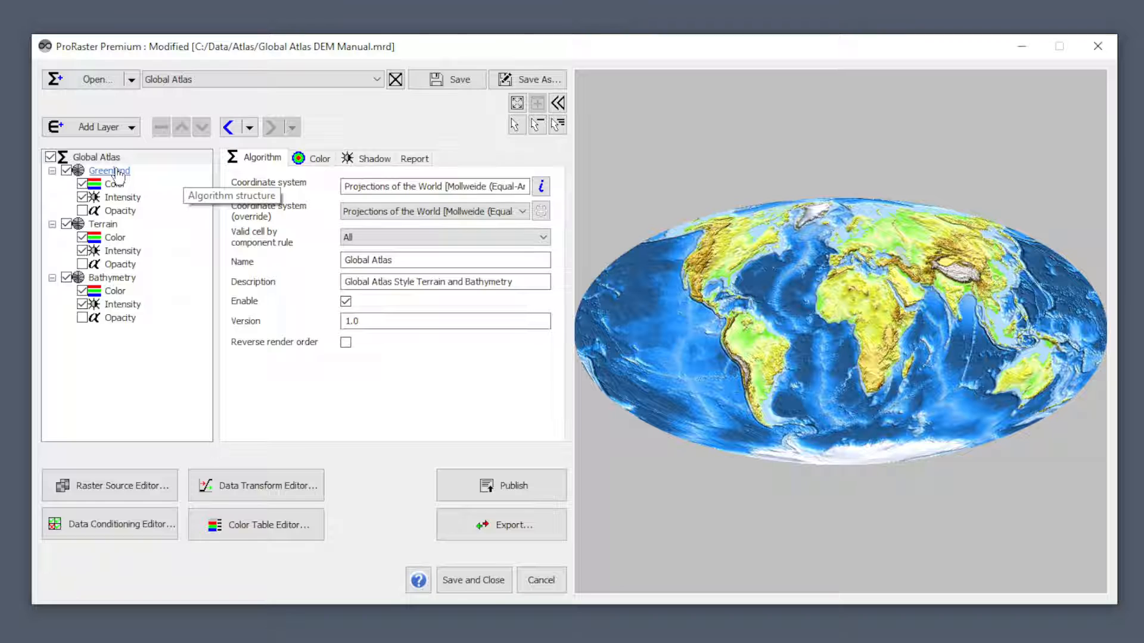
Examine the coordinate system settings of the Greenland layer and of its Color component.
left_click(119, 173)
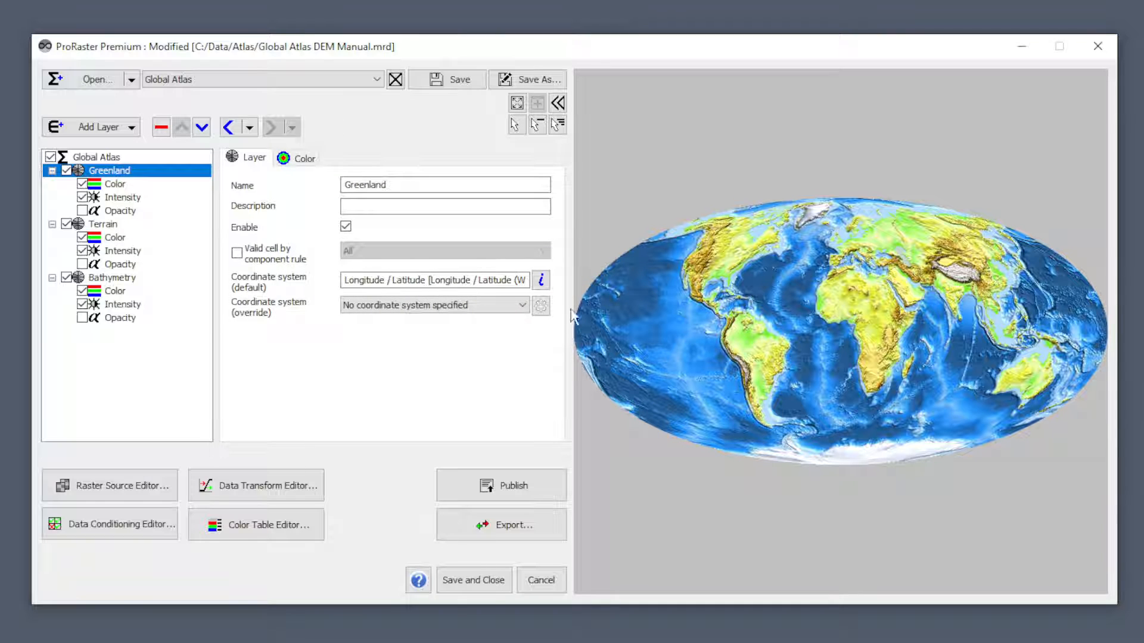
left_click(115, 186)
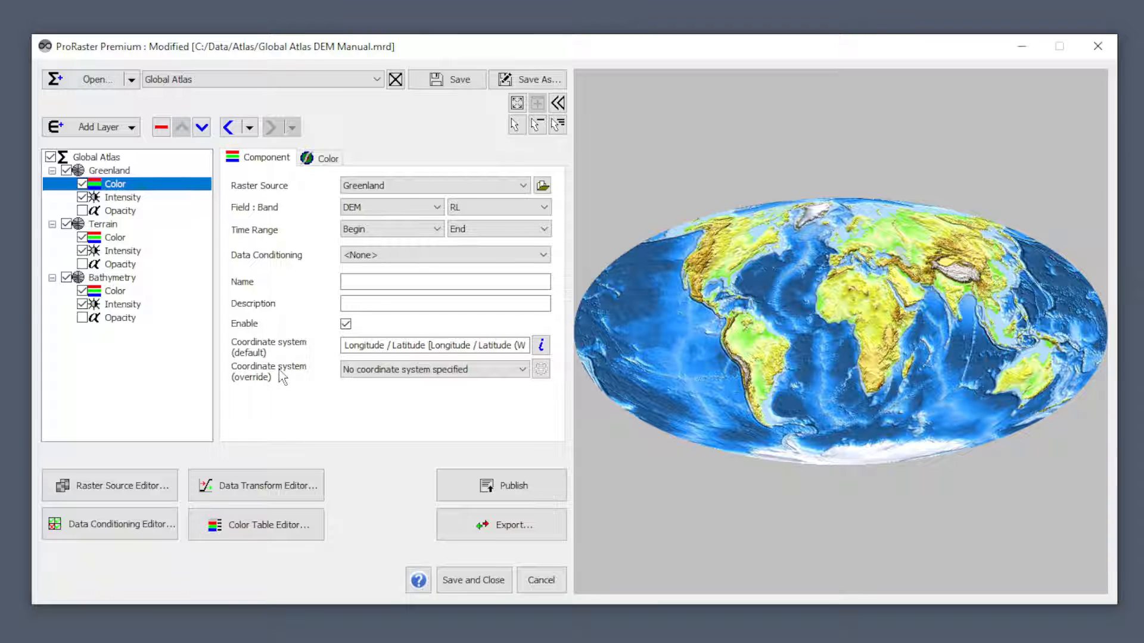
left_click(109, 172)
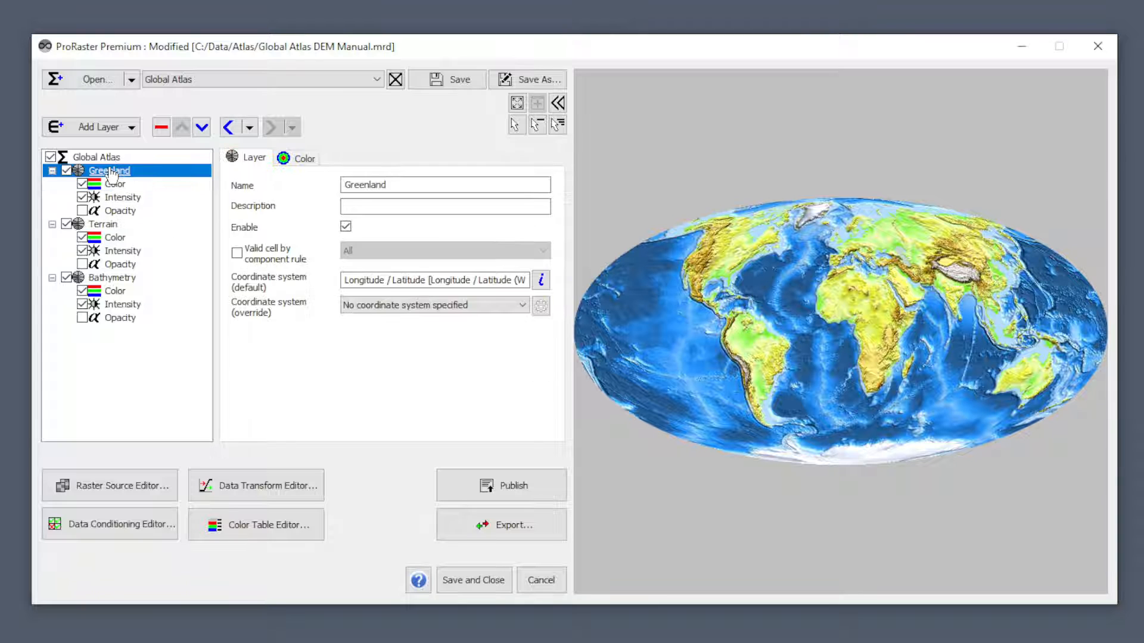
left_click(115, 185)
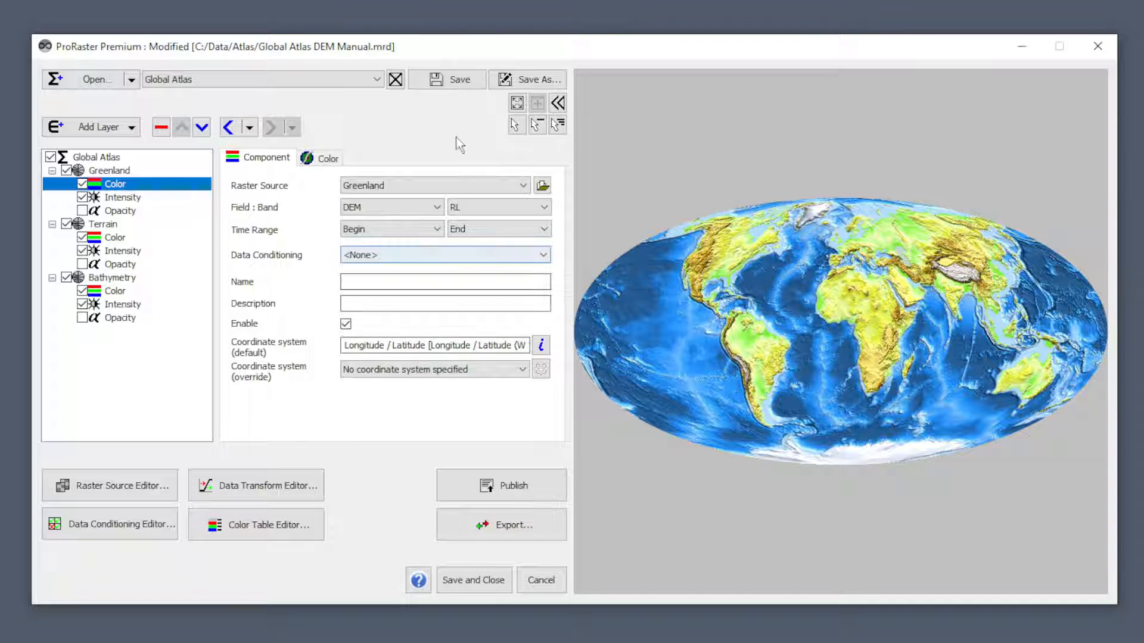
Close the Global Atlas algorithm and load srtm_65_19.asc from the Rasters folder as a new algorithm.
left_click(396, 80)
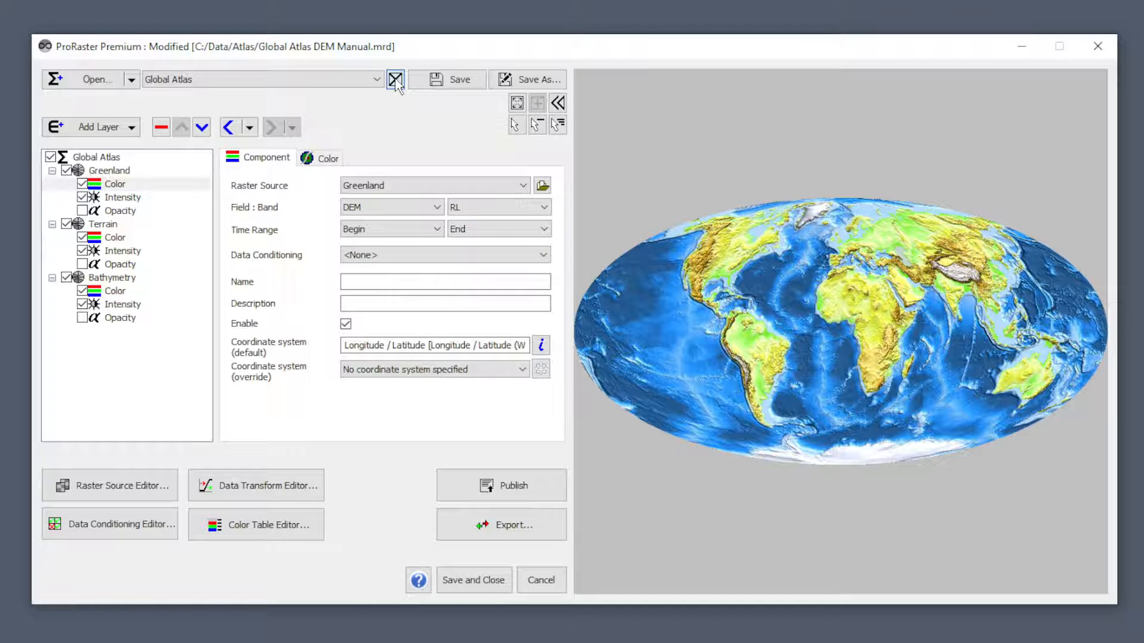
left_click(619, 365)
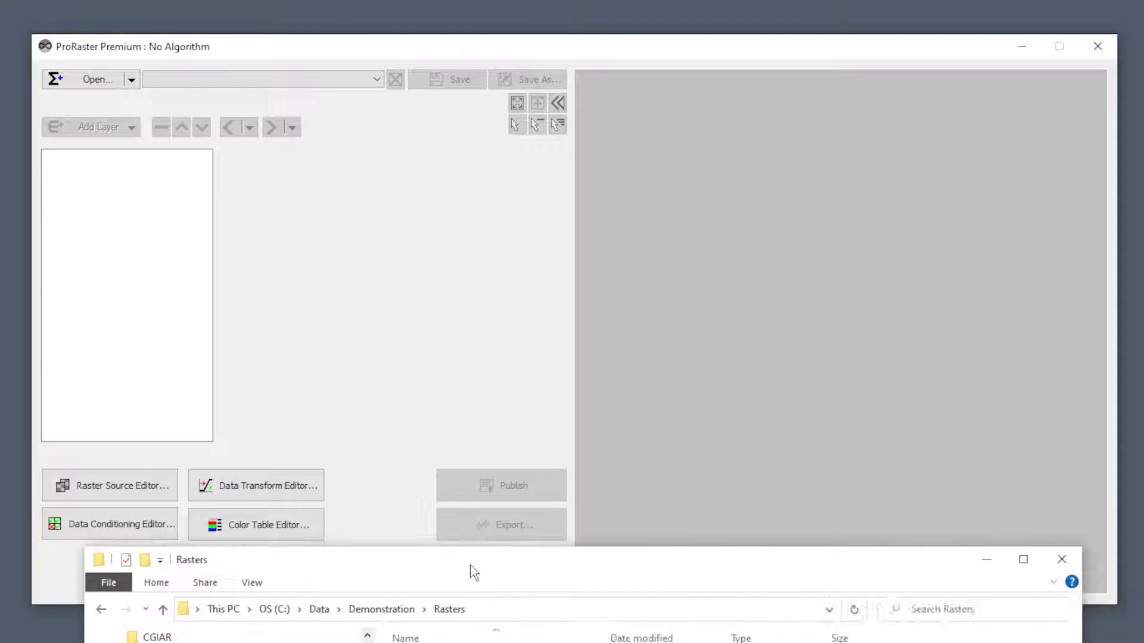
left_click_drag(471, 567, 995, 58)
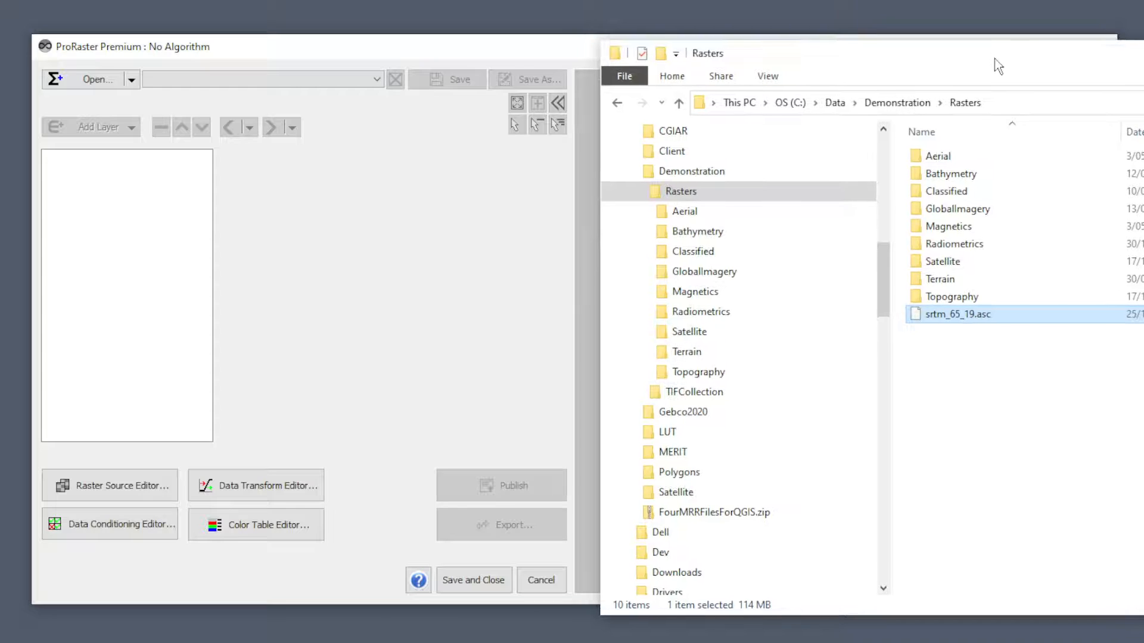
left_click_drag(1010, 323, 453, 295)
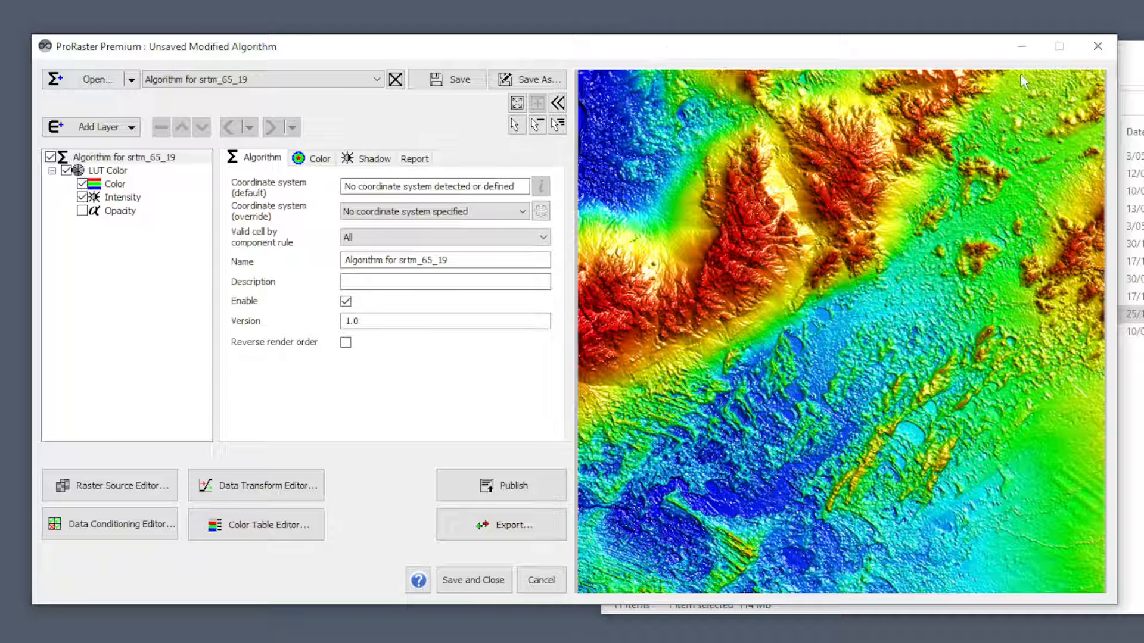
Check the Rasters folder for the srtm_65_19_asc.perc file and minimize the folder window.
left_click_drag(1136, 51, 909, 52)
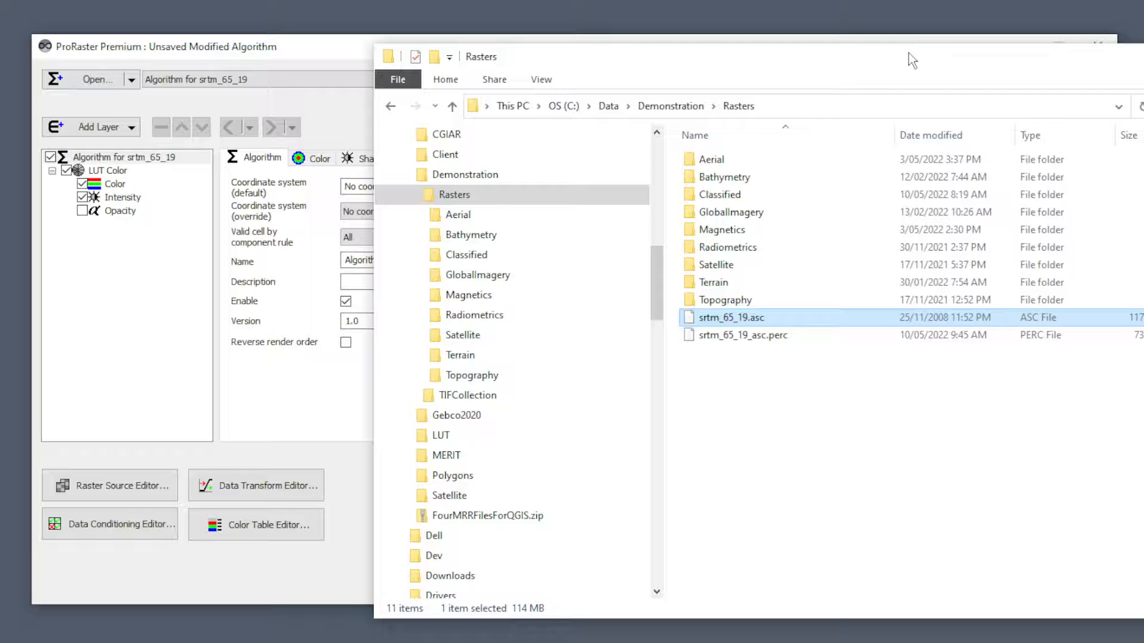
left_click(727, 337)
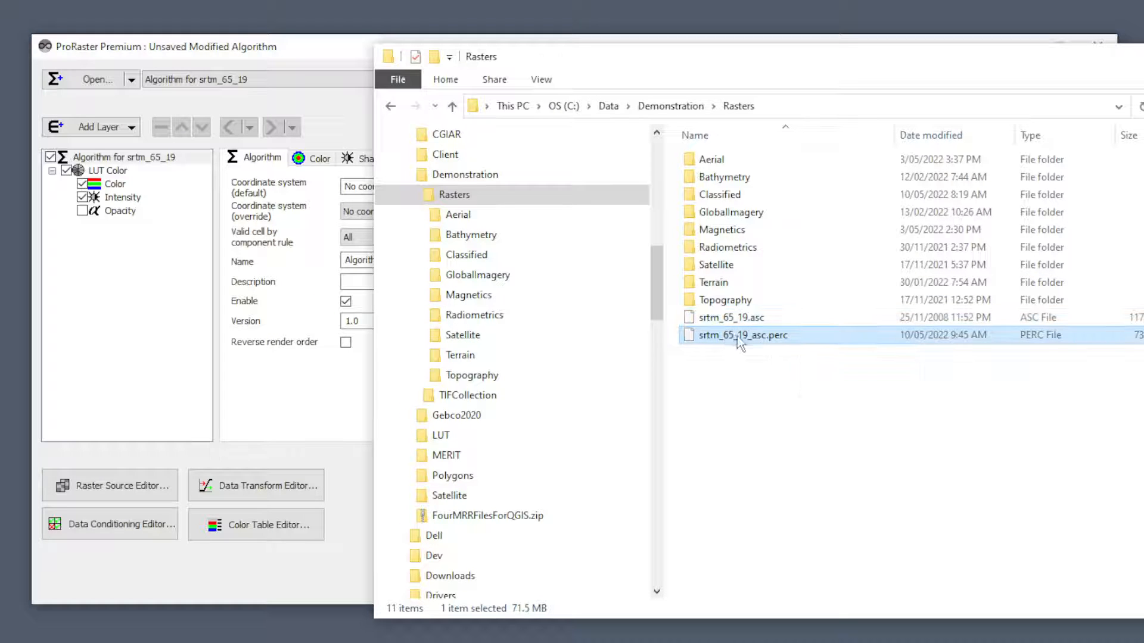
left_click_drag(1002, 67, 813, 84)
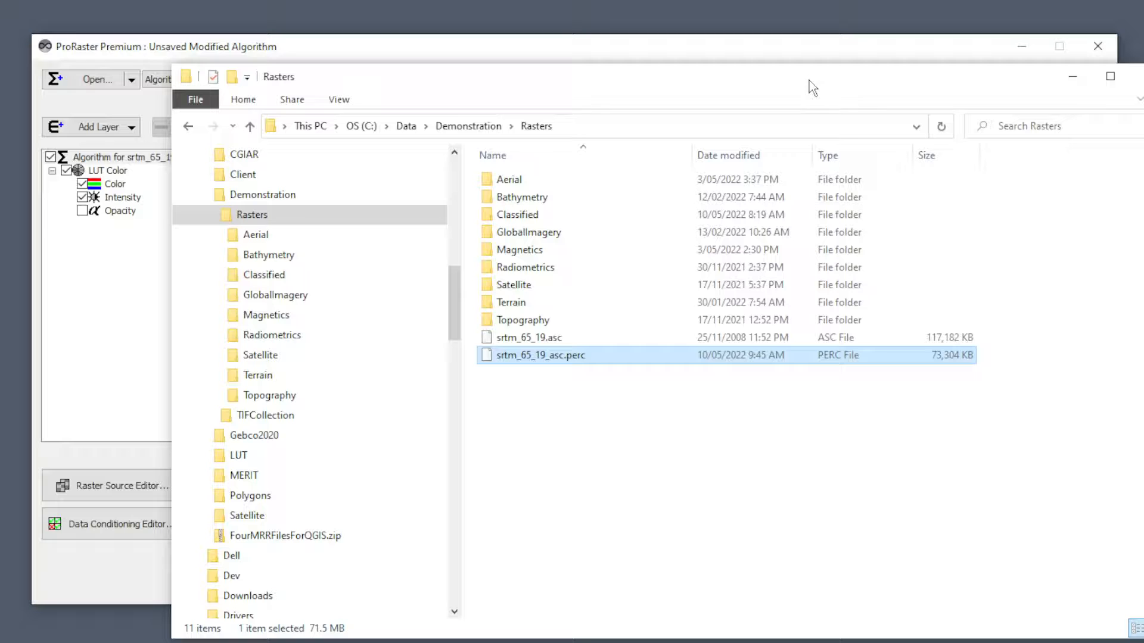
left_click(1071, 84)
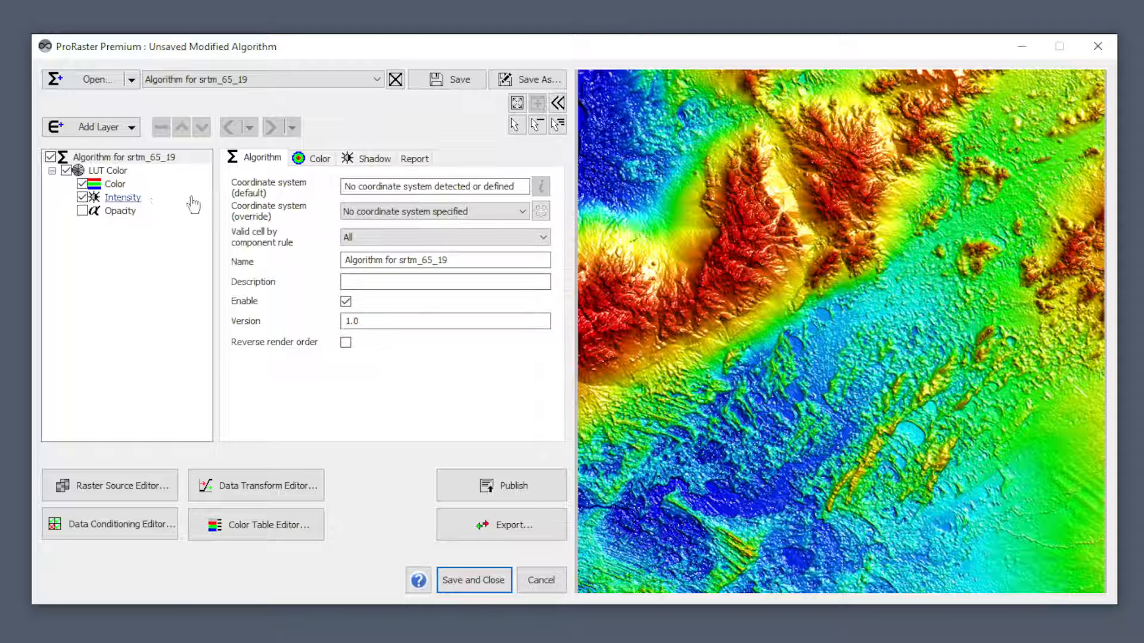
Open the Projection Selector for the coordinate system override of the LUT Color layer's Color component.
left_click(115, 189)
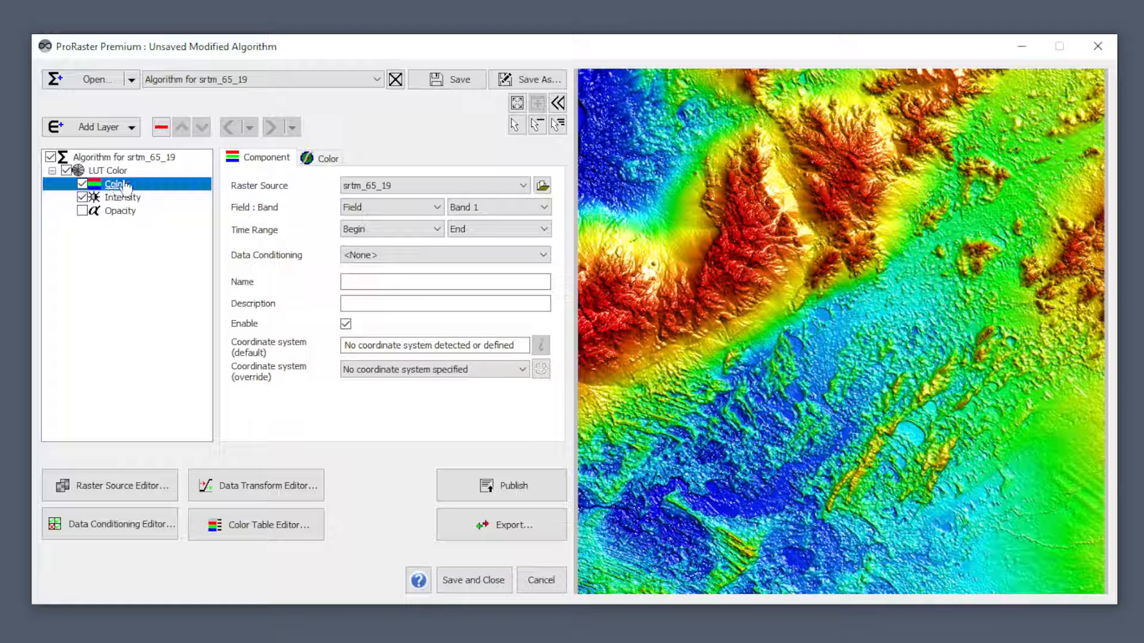
left_click(513, 374)
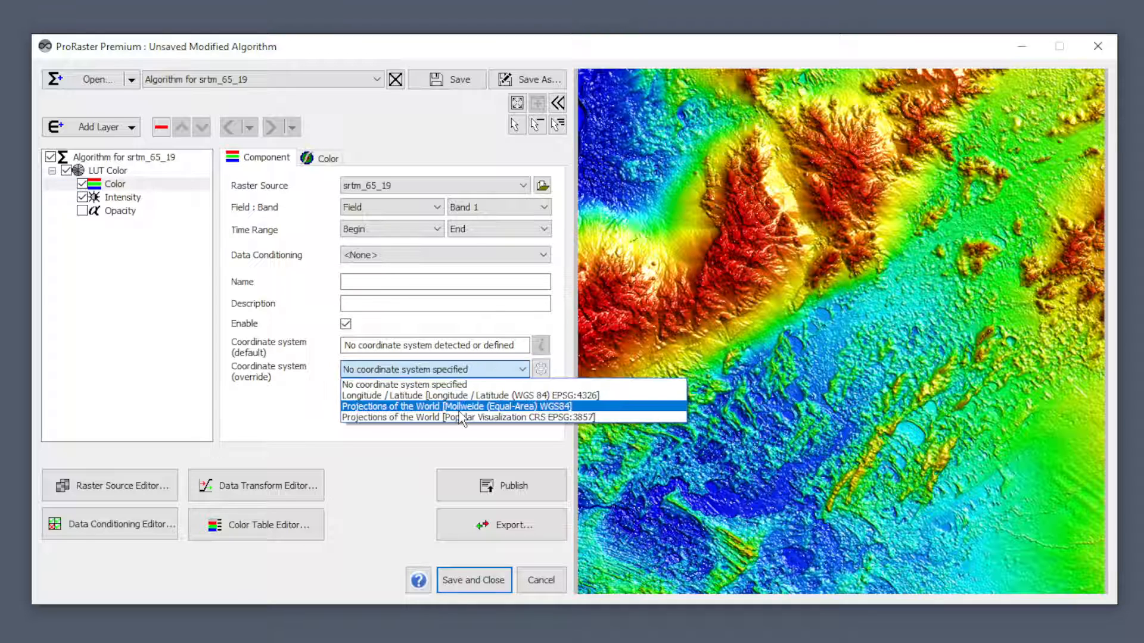
left_click(301, 395)
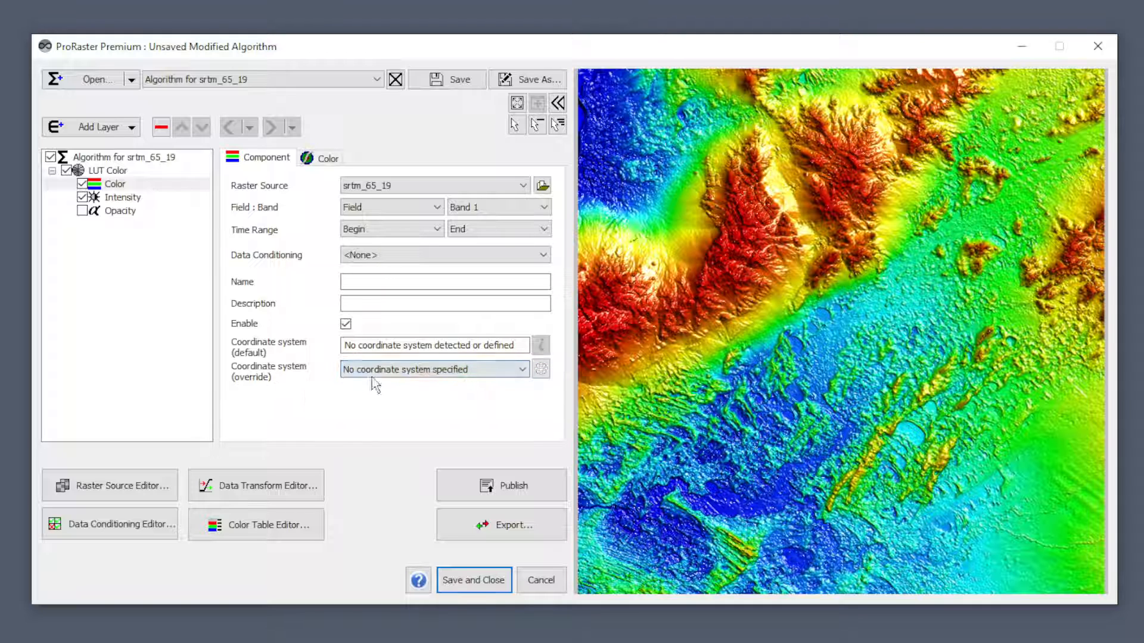
left_click(541, 370)
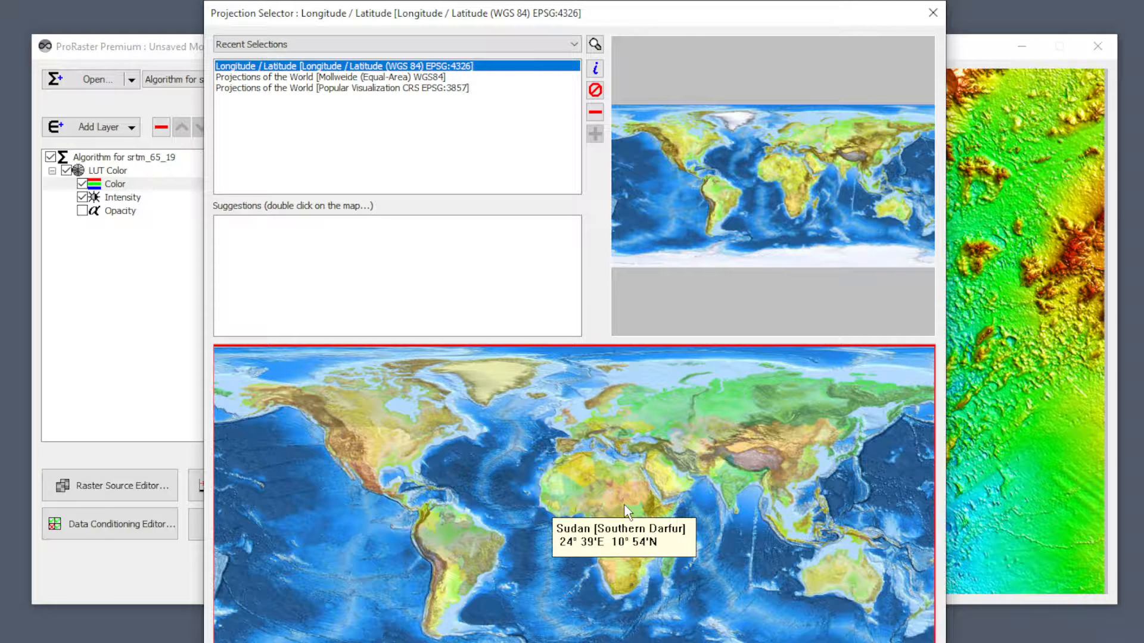
Explore the region map and the projection preview map, examining the location and coordinates under the pointer.
scroll(625, 506, "up", 5)
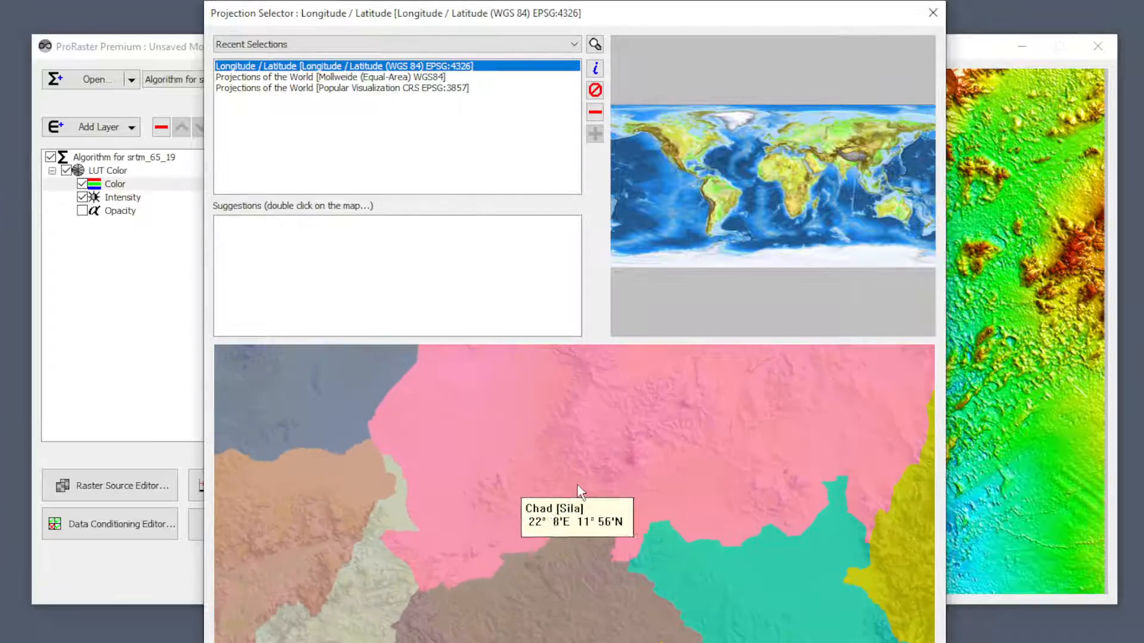
scroll(576, 490, "down", 5)
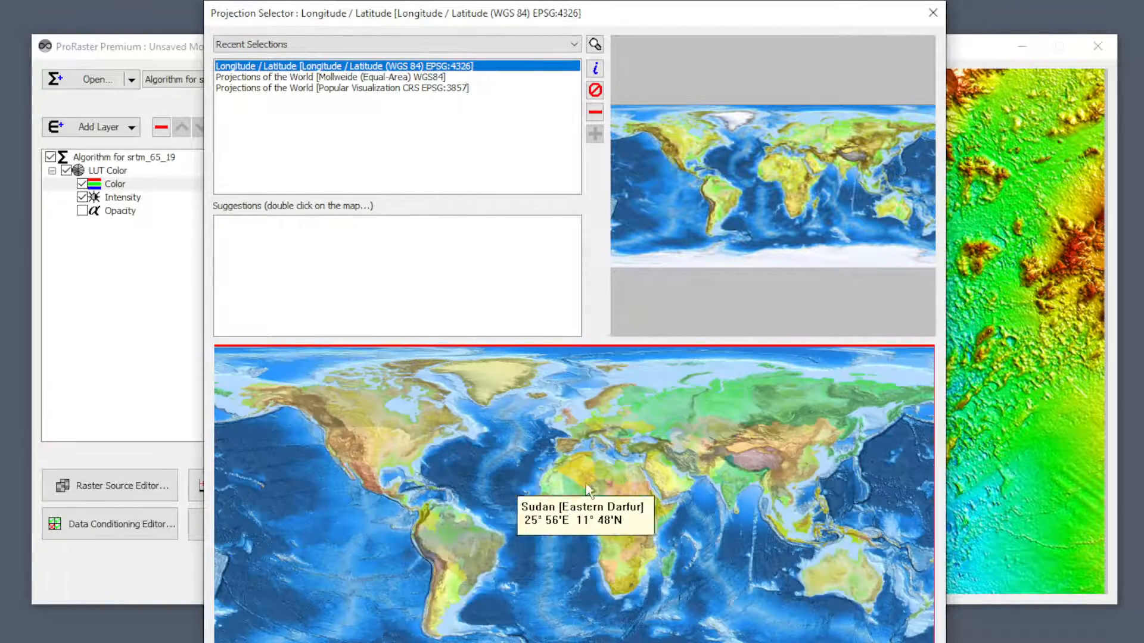
scroll(499, 536, "up", 6)
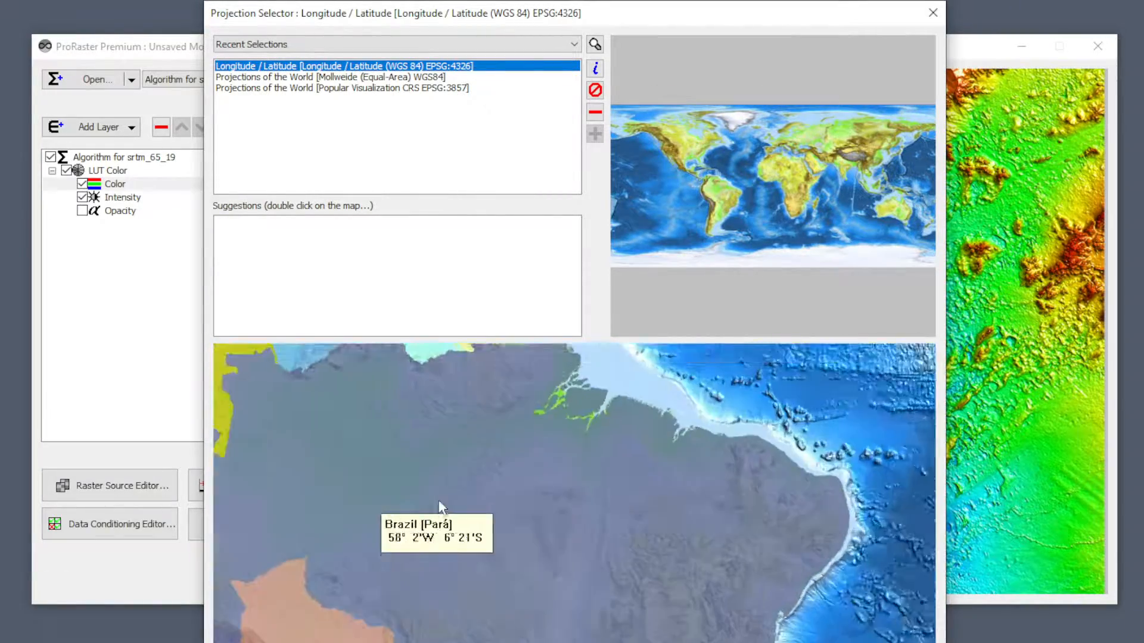
left_click_drag(440, 507, 766, 512)
left_click_drag(432, 501, 694, 495)
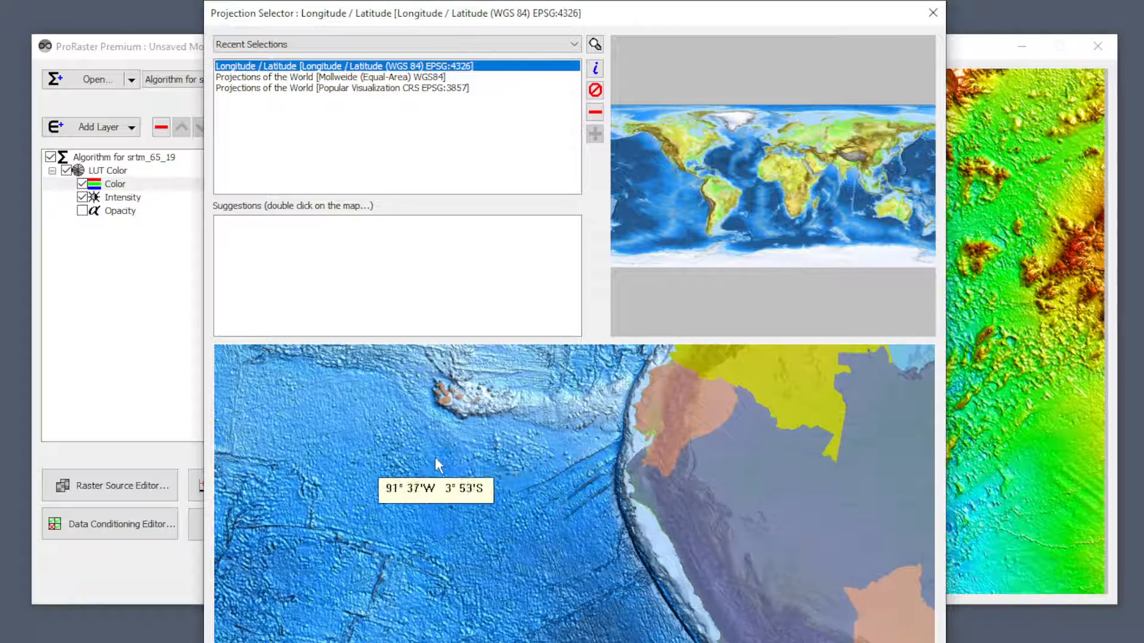
left_click_drag(534, 410, 625, 626)
left_click_drag(420, 407, 796, 573)
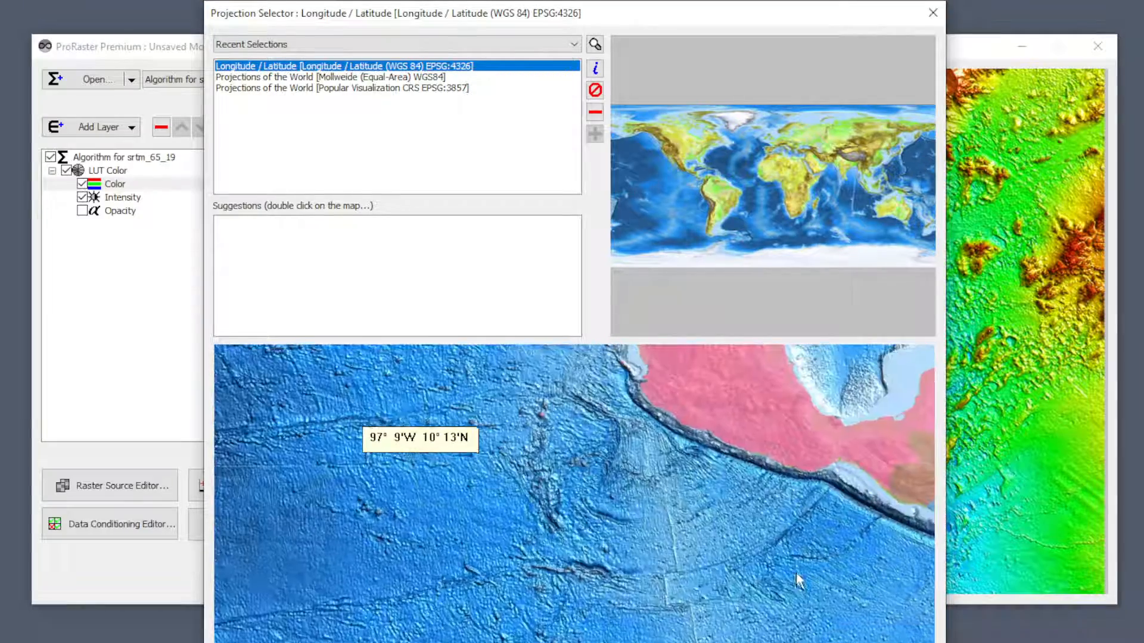
scroll(632, 536, "down", 5)
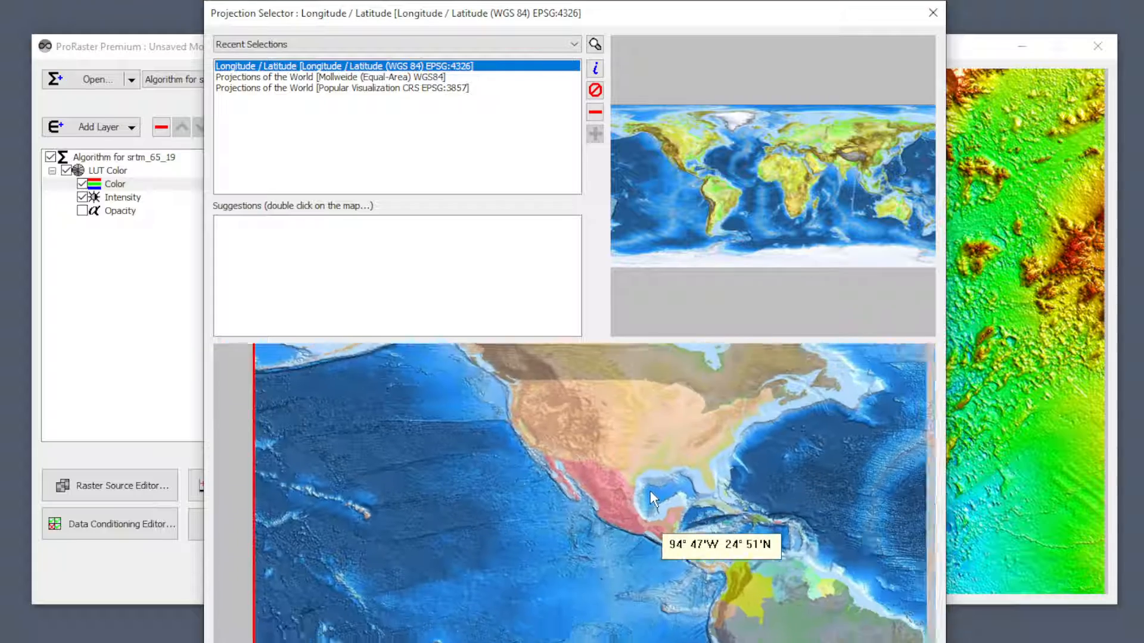
left_click_drag(650, 491, 471, 455)
scroll(491, 516, "down", 4)
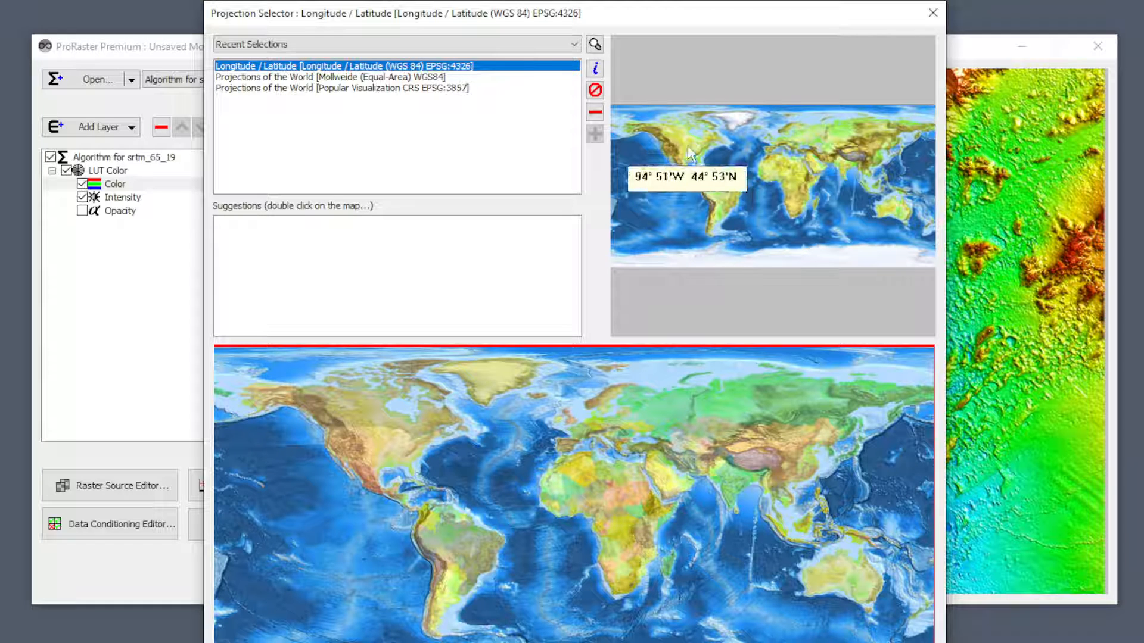
scroll(754, 172, "up", 3)
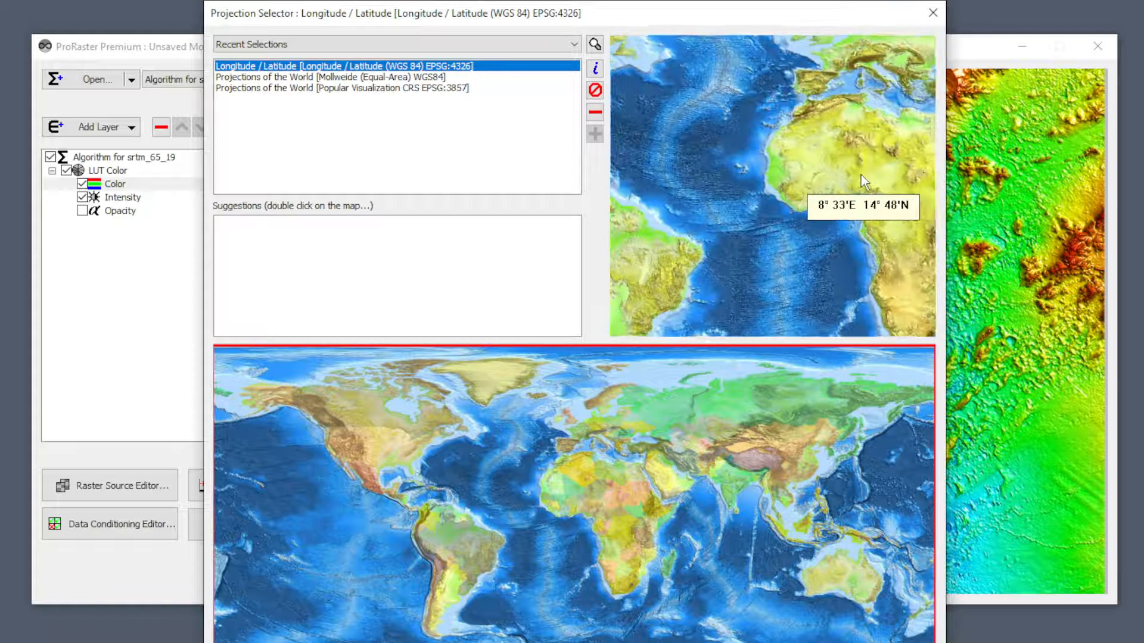
scroll(860, 175, "down", 4)
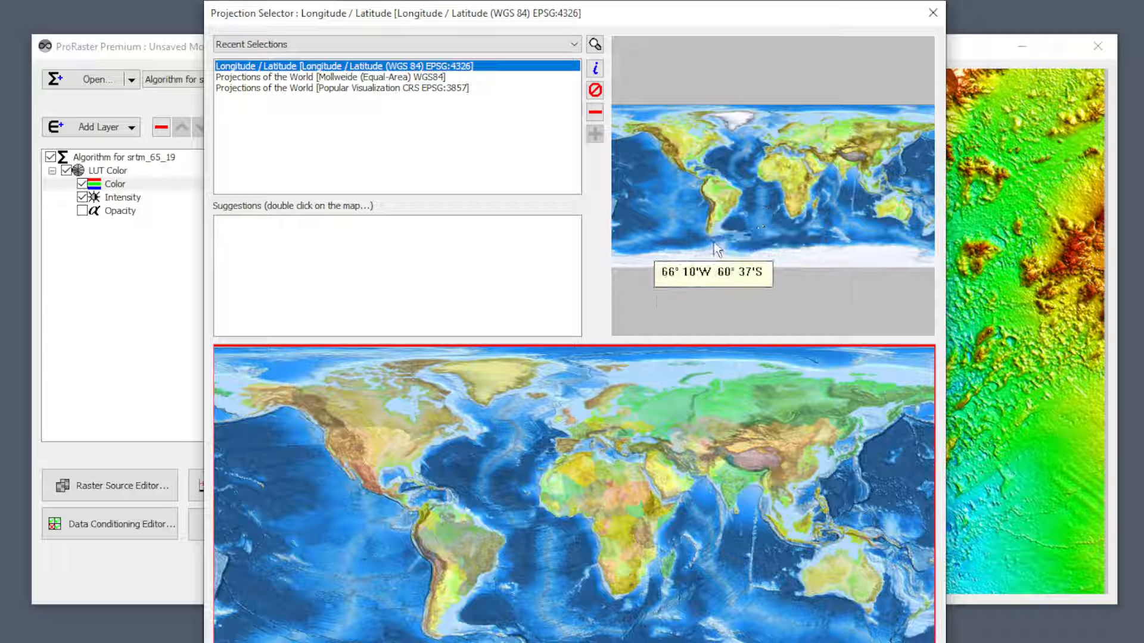
Review the recent coordinate system selections and the user defined coordinate systems category.
left_click(295, 39)
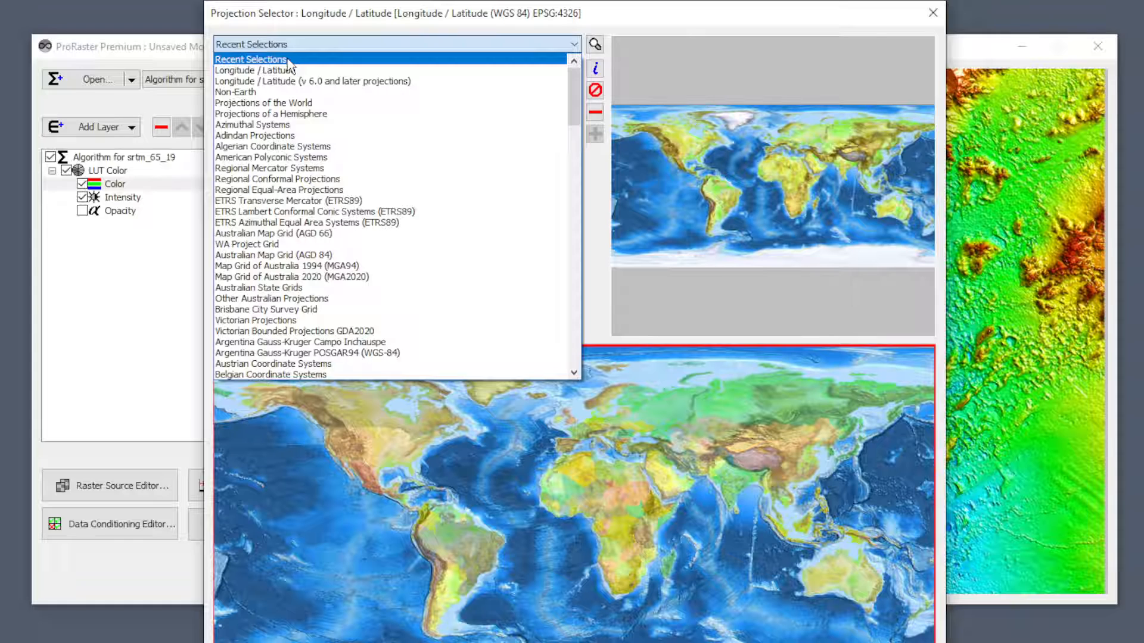
left_click(288, 61)
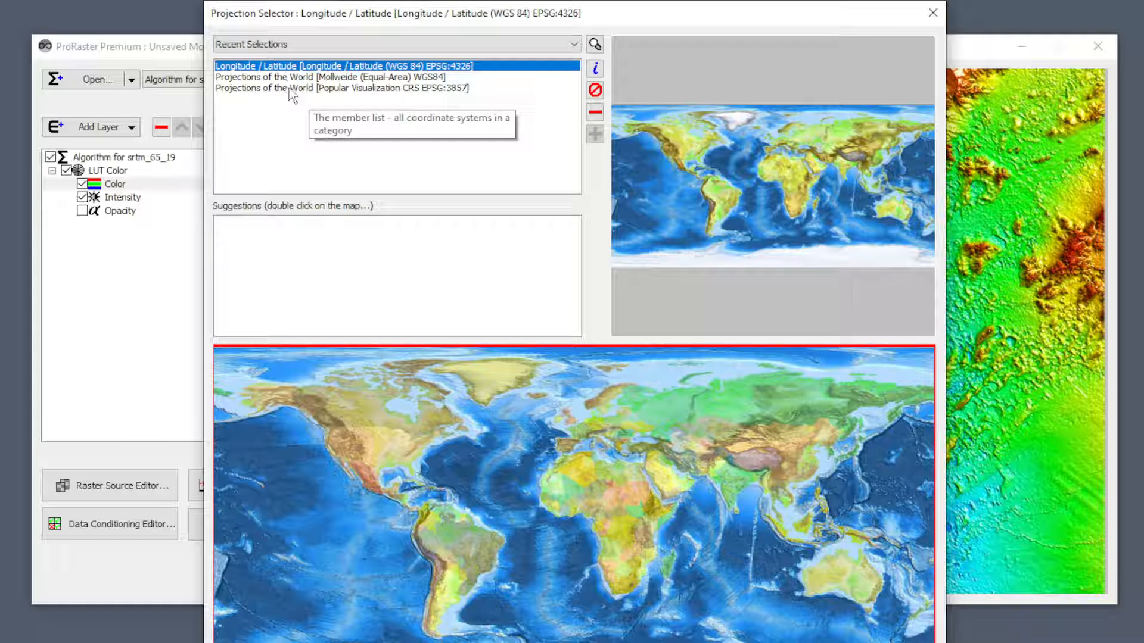
left_click(421, 44)
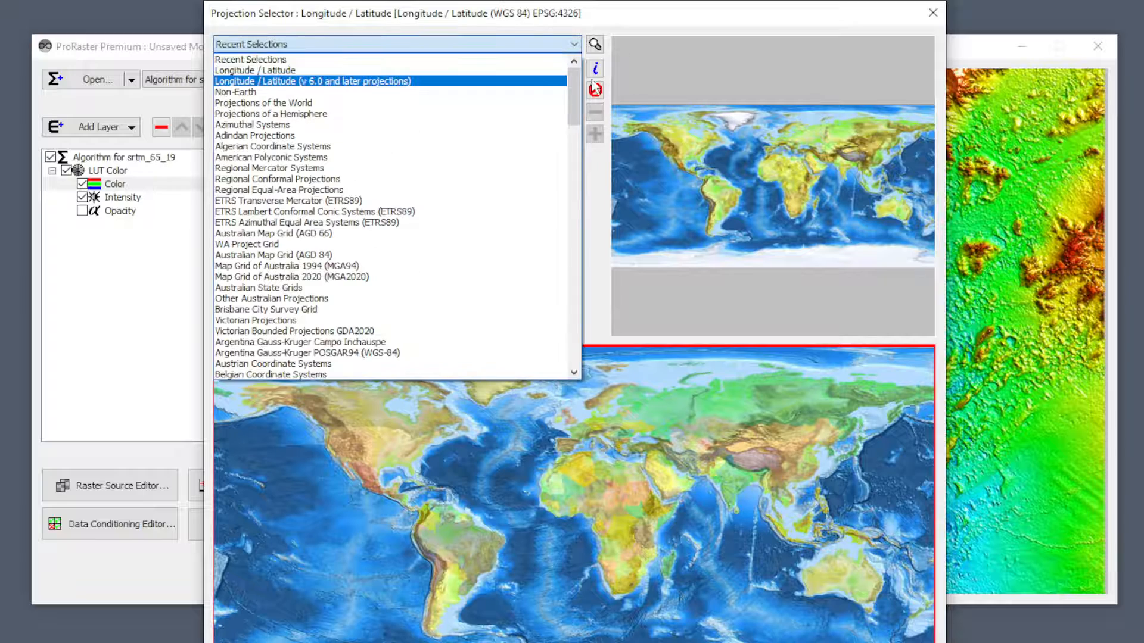
left_click_drag(574, 82, 586, 339)
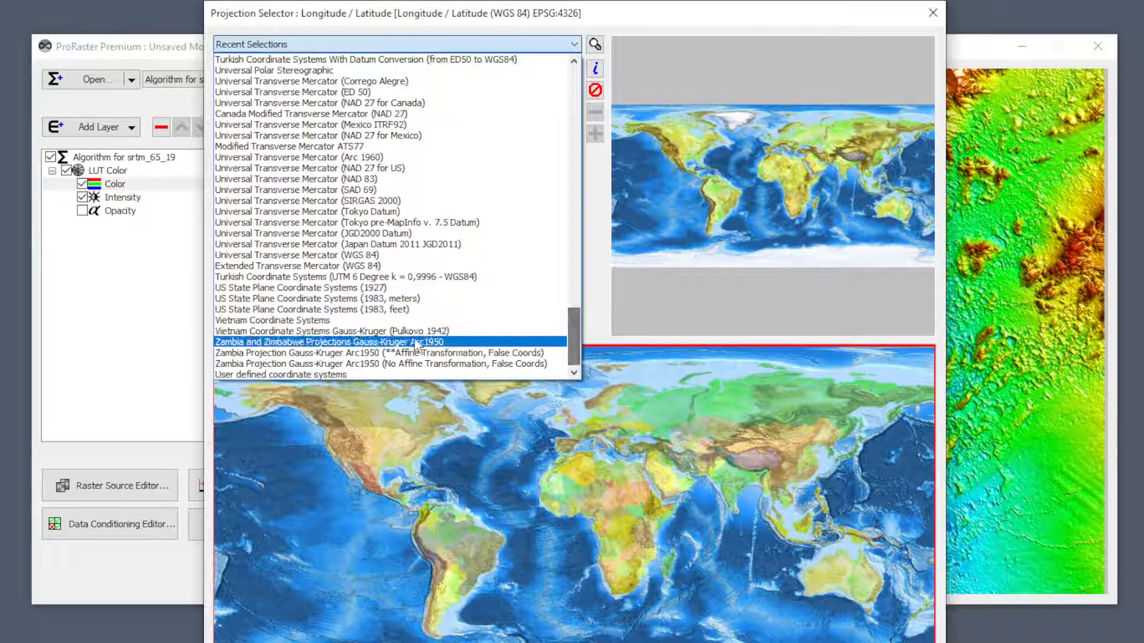
left_click(282, 375)
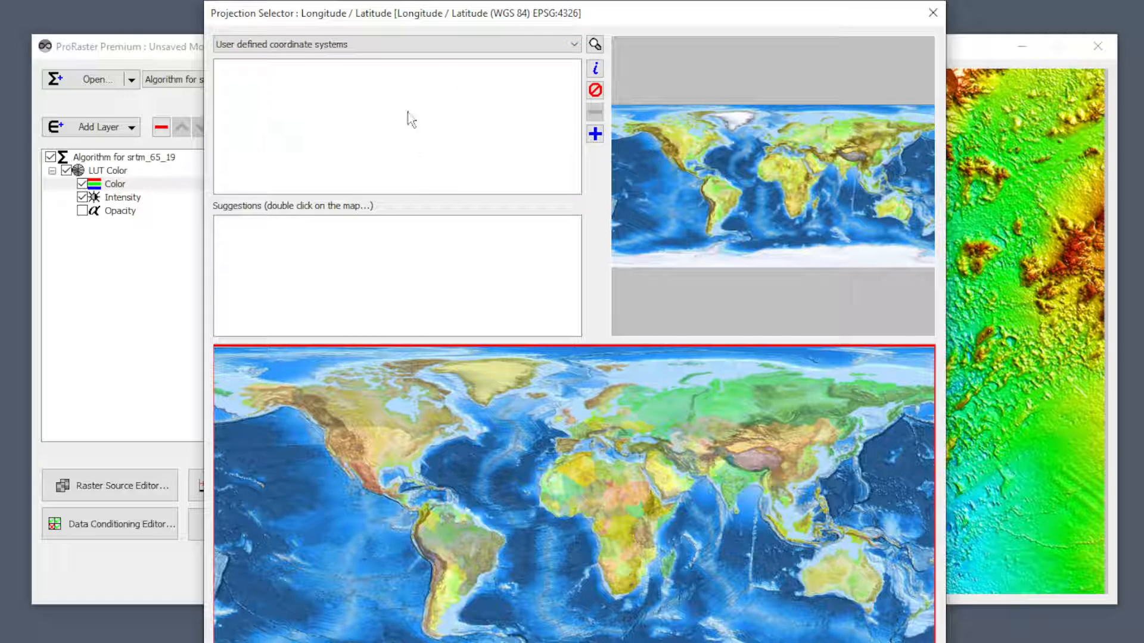
Switch to the Projections of a Hemisphere category and preview Lambert Azimuthal Equal-Area (North Pole).
left_click(403, 42)
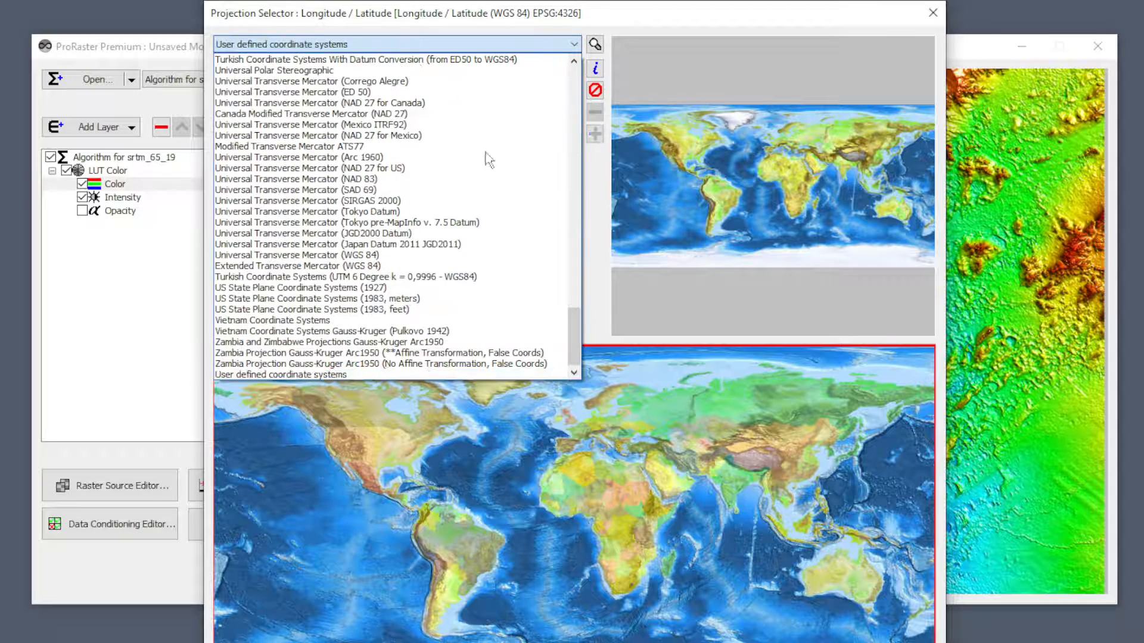
left_click_drag(578, 360, 574, 95)
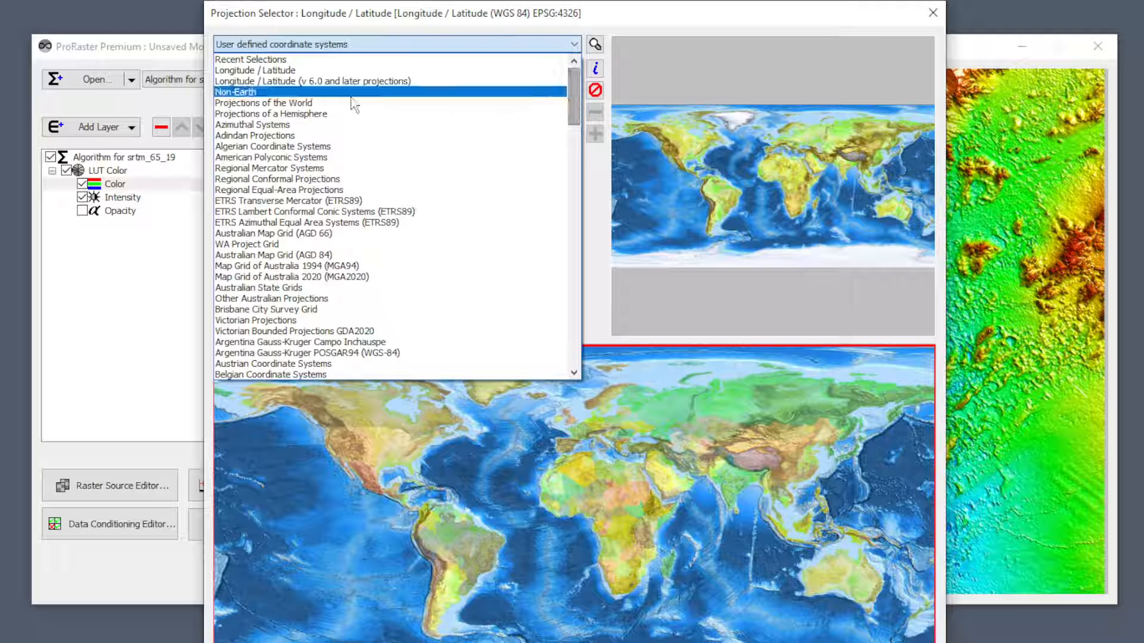
left_click(286, 114)
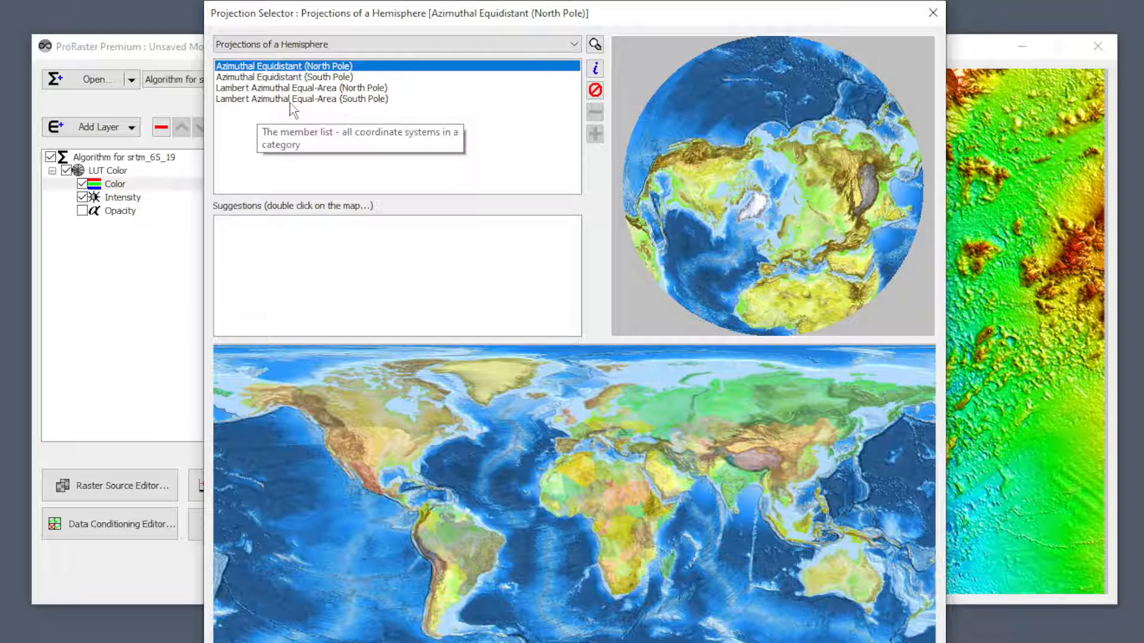
left_click(296, 88)
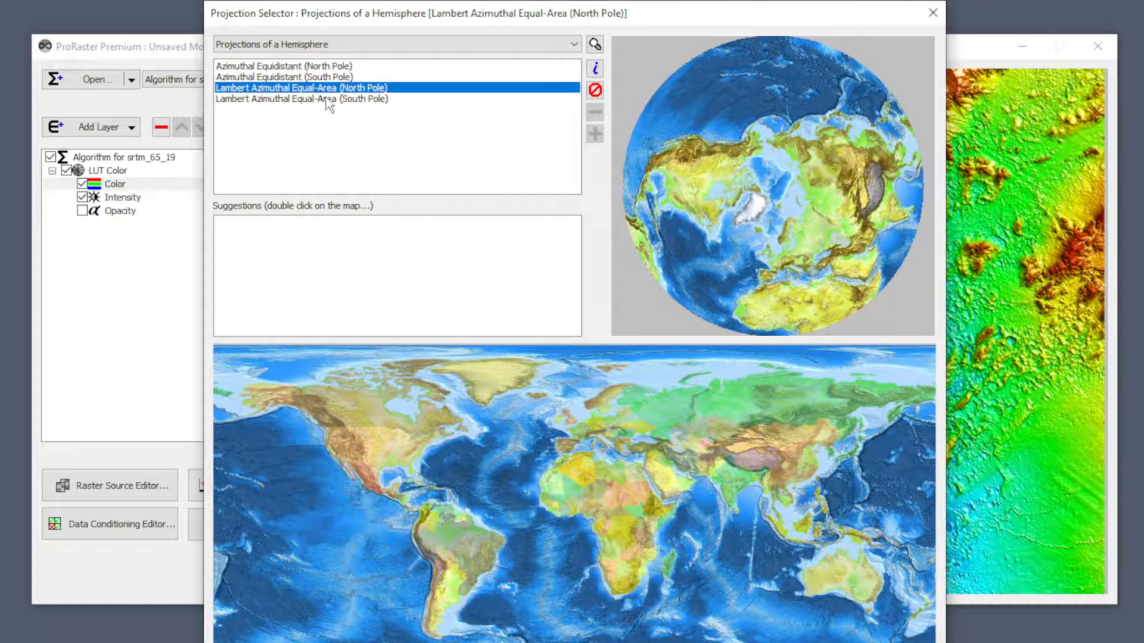
Switch to the Projections of the World category and preview Robinson WGS84 and Popular Visualization CRS EPSG:3857.
left_click(327, 48)
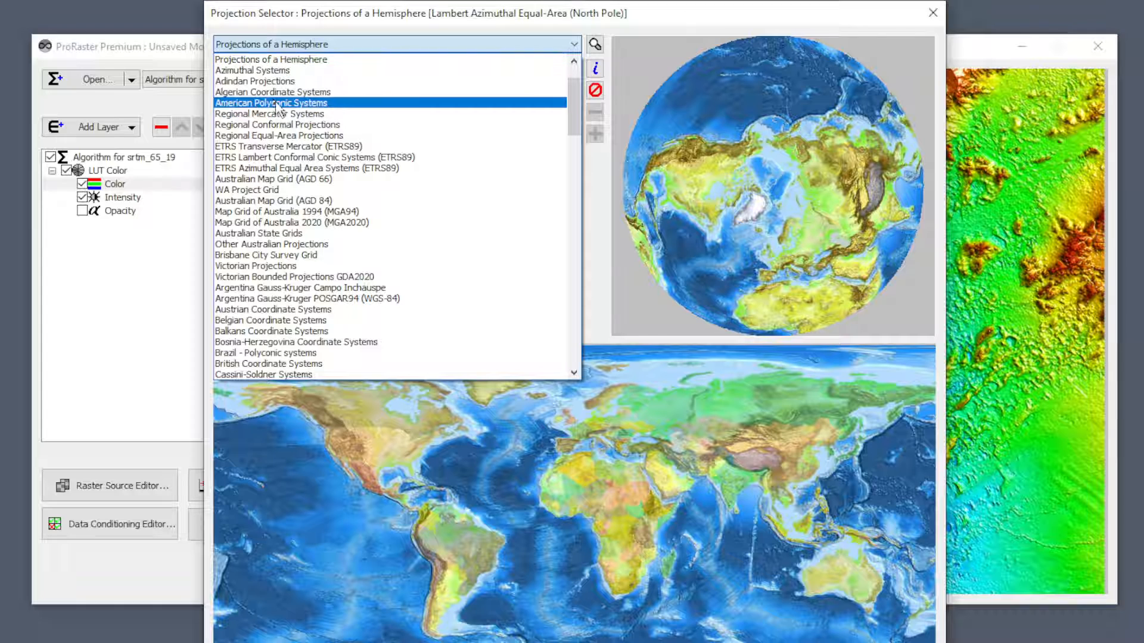
scroll(285, 83, "up", 2)
left_click(289, 105)
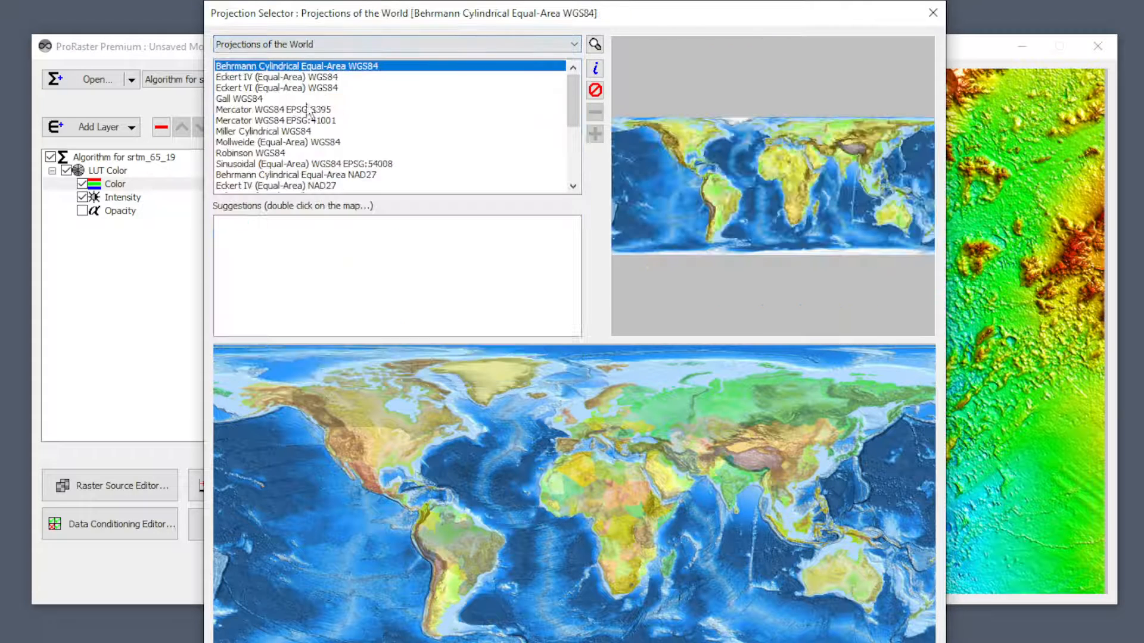
left_click(274, 154)
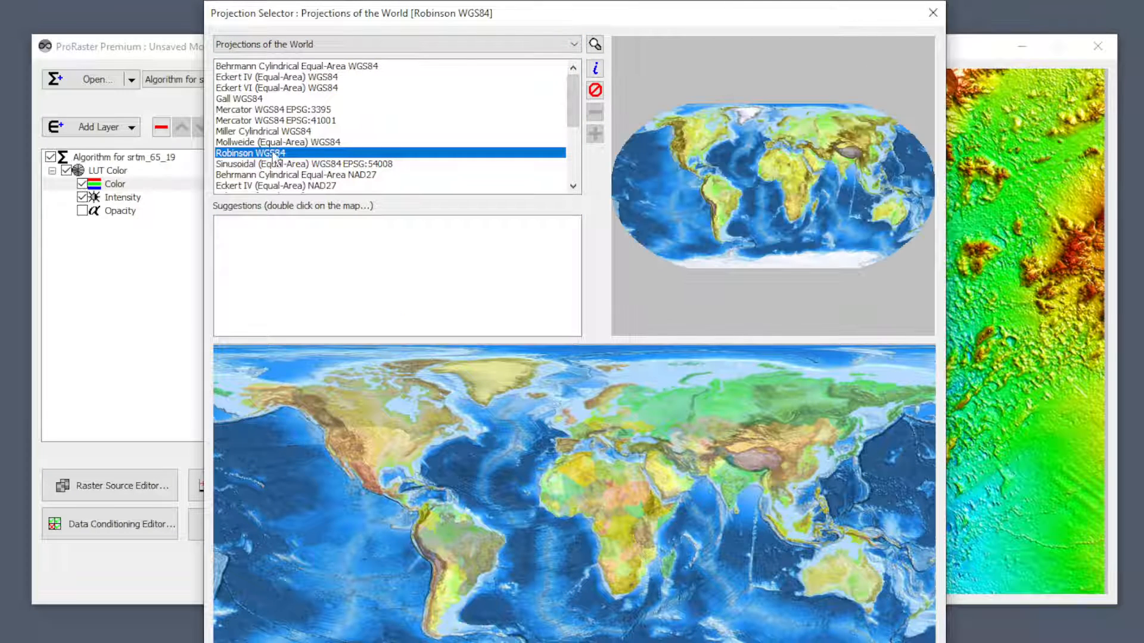
scroll(296, 178, "down", 4)
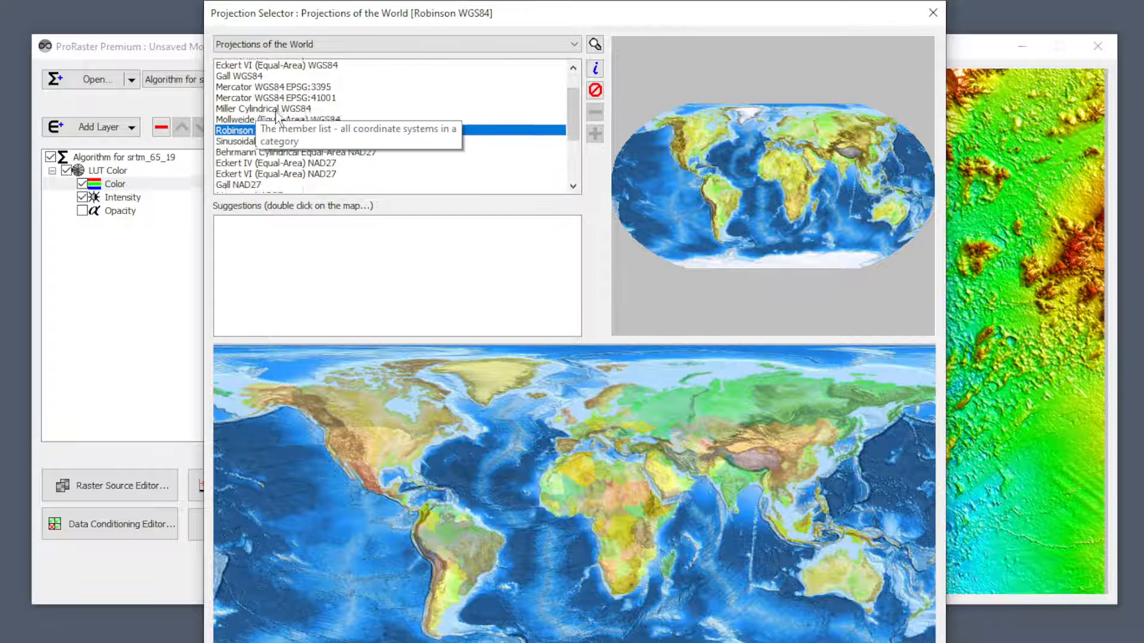
left_click(300, 143)
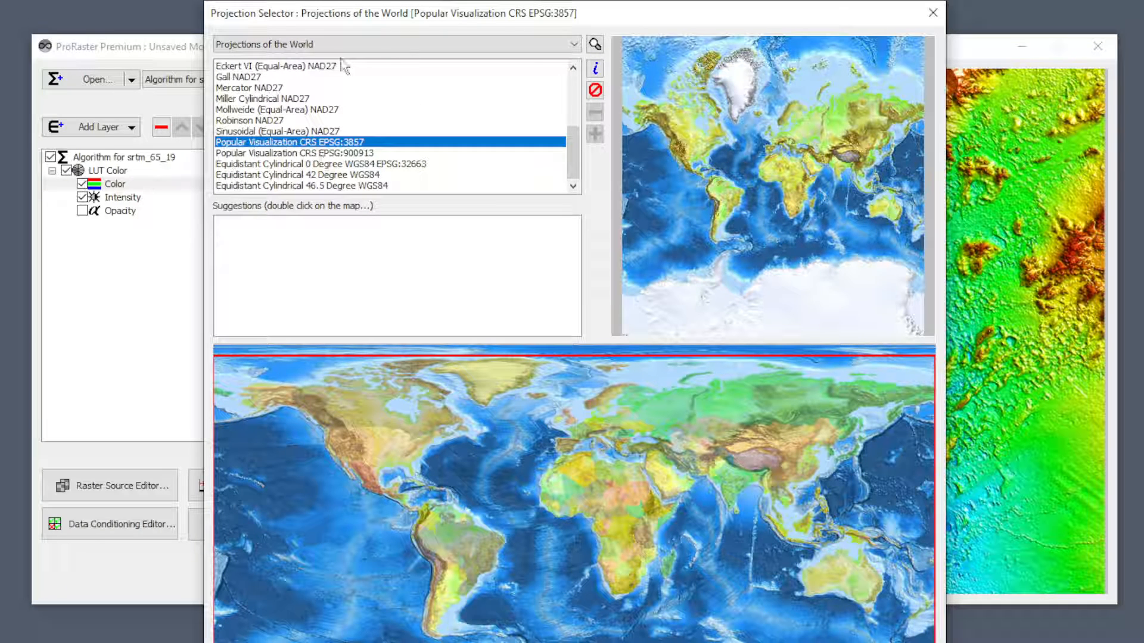
Select AMG Zone 55 (AGD 84) EPSG:20355 from Australian Map Grid (AGD 84) and examine its extent on the world map.
left_click(326, 45)
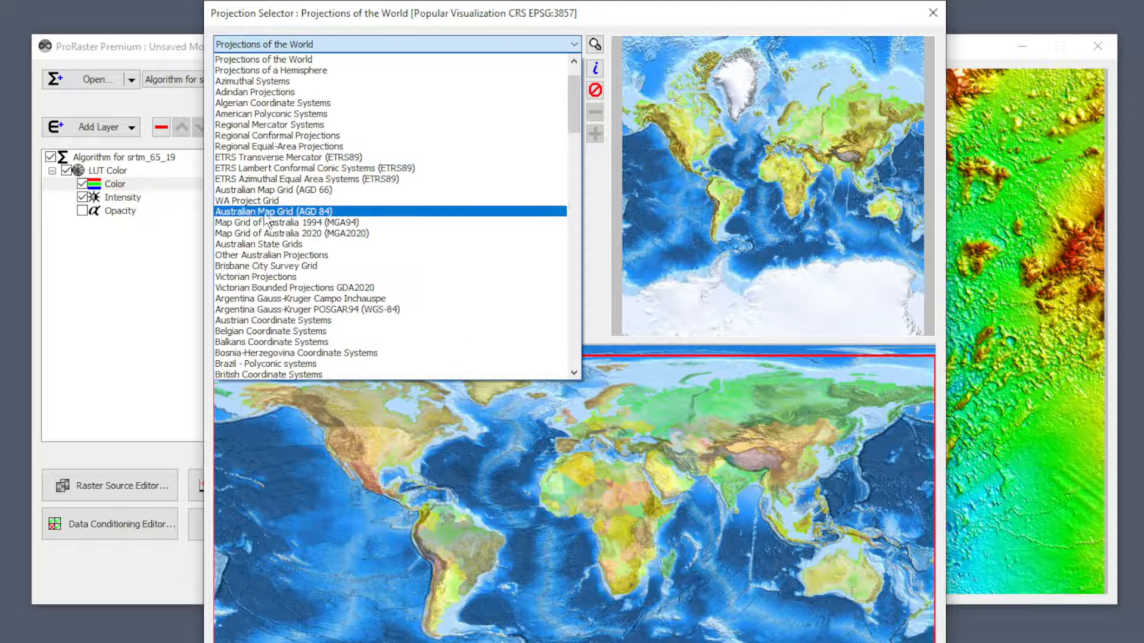
scroll(266, 222, "down", 4)
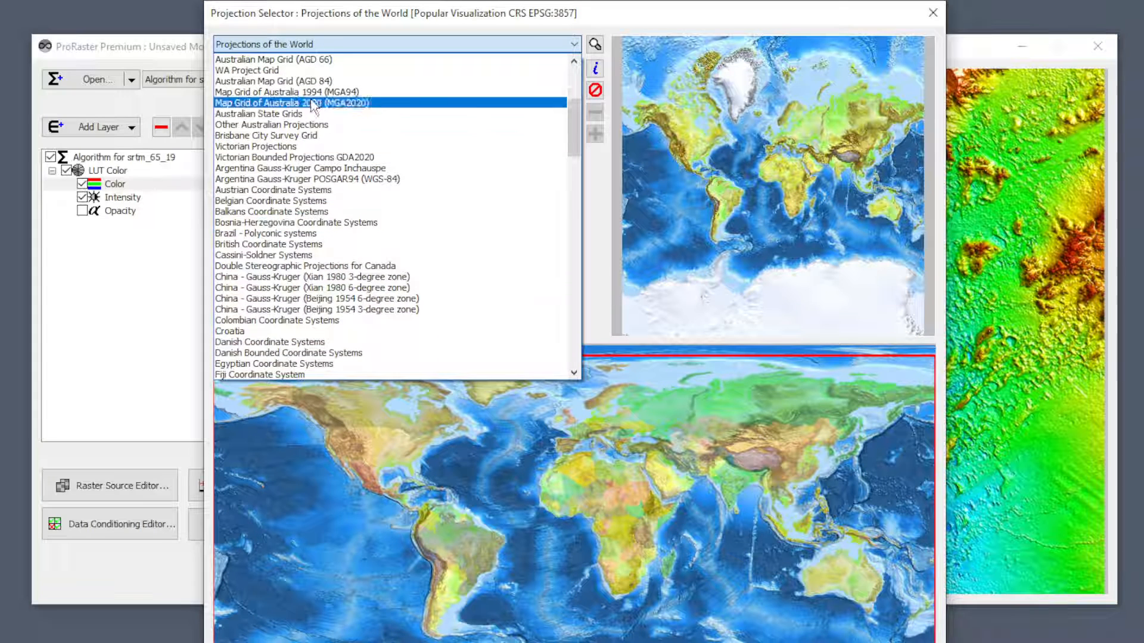
left_click(267, 81)
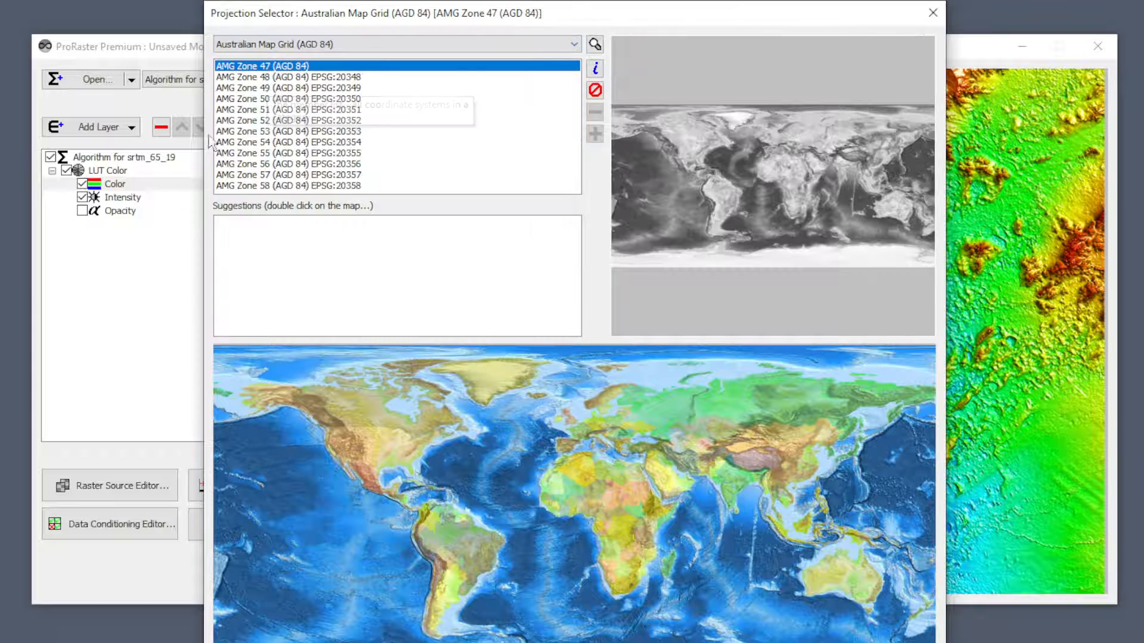
left_click(262, 153)
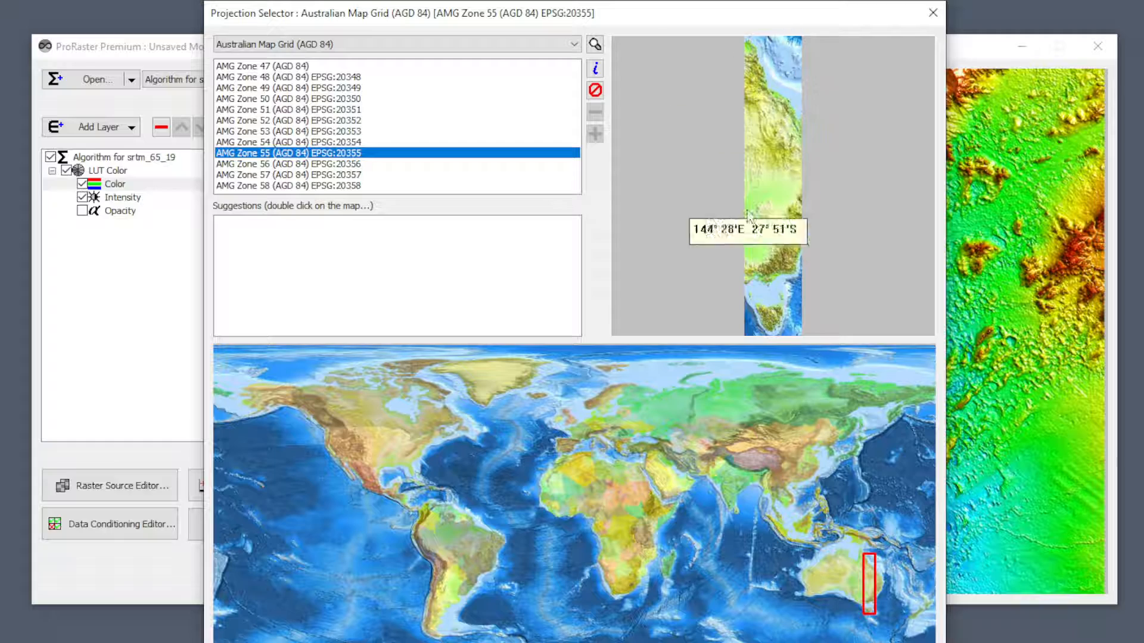
scroll(867, 588, "up", 2)
scroll(868, 593, "up", 2)
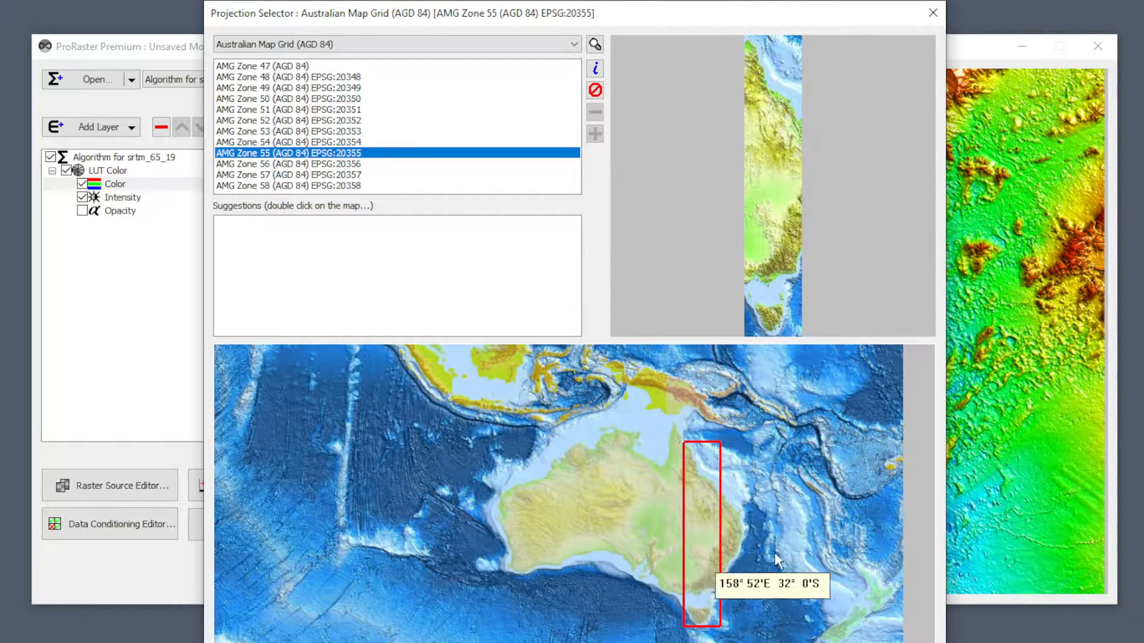
scroll(741, 546, "down", 4)
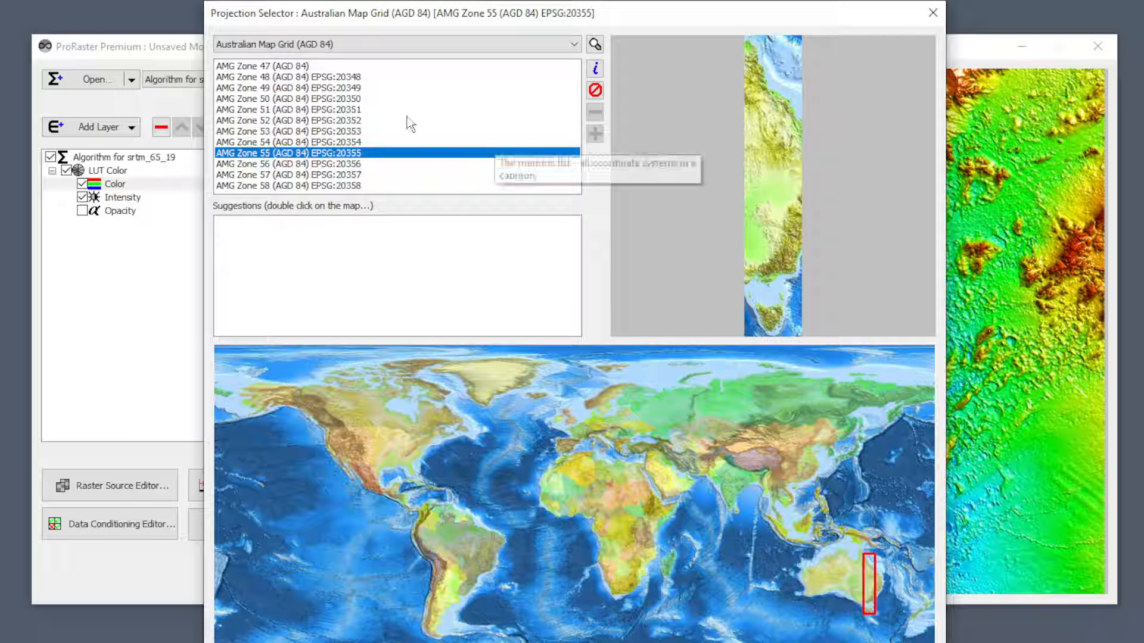
Compare the map previews of AMG Zone 47 and AMG Zone 56, and reselect AMG Zone 55 (AGD 84) EPSG:20355.
left_click(265, 66)
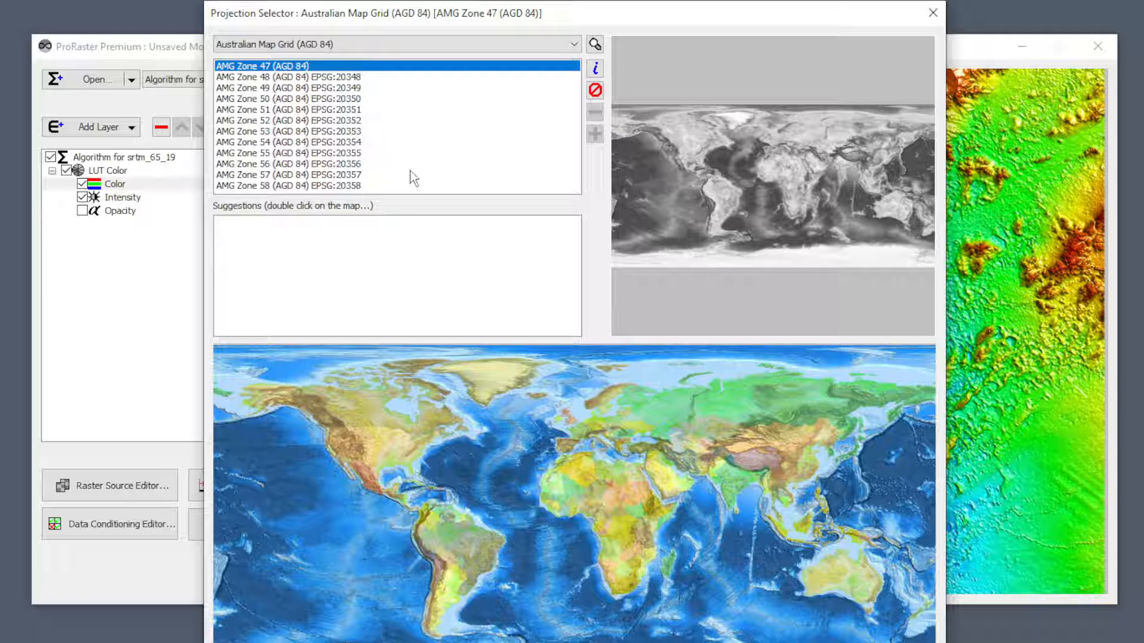
left_click(322, 165)
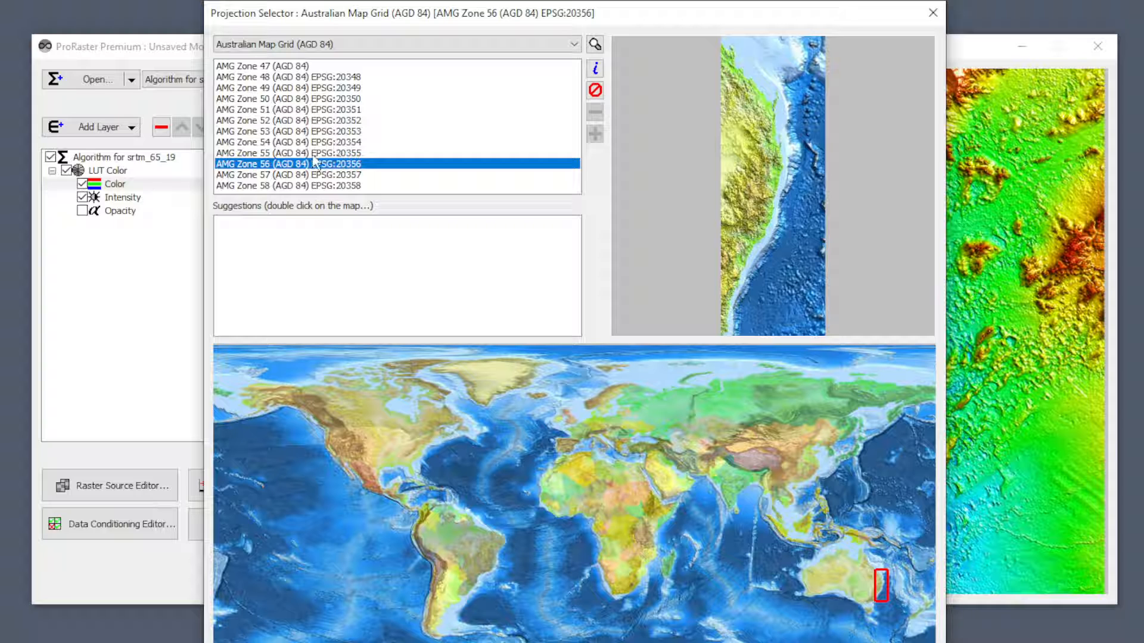
left_click(300, 66)
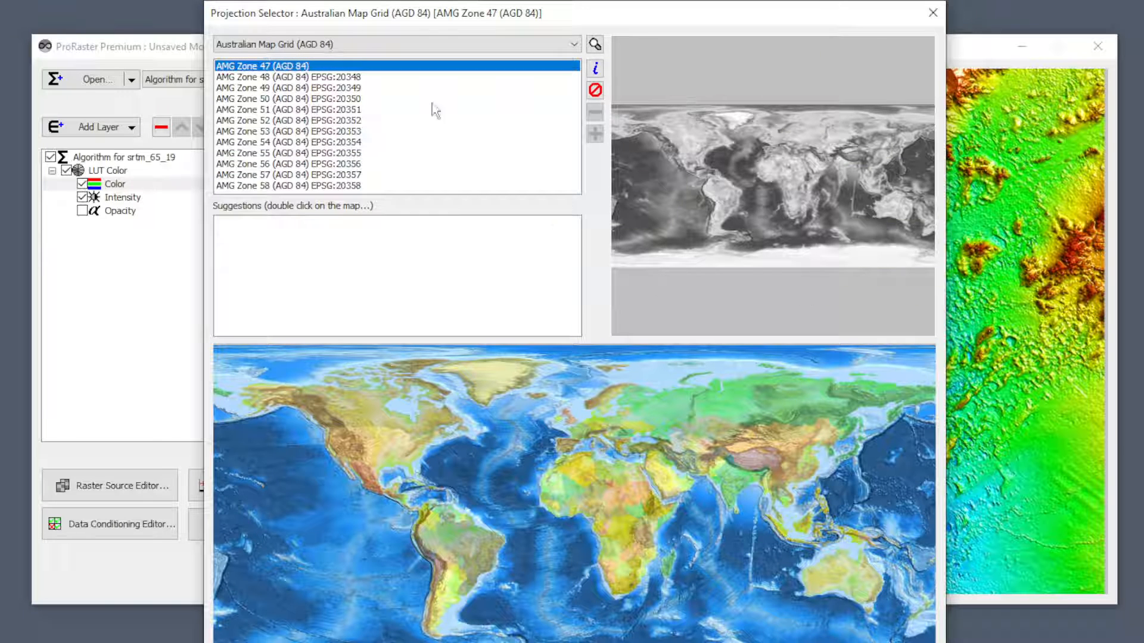
left_click(274, 155)
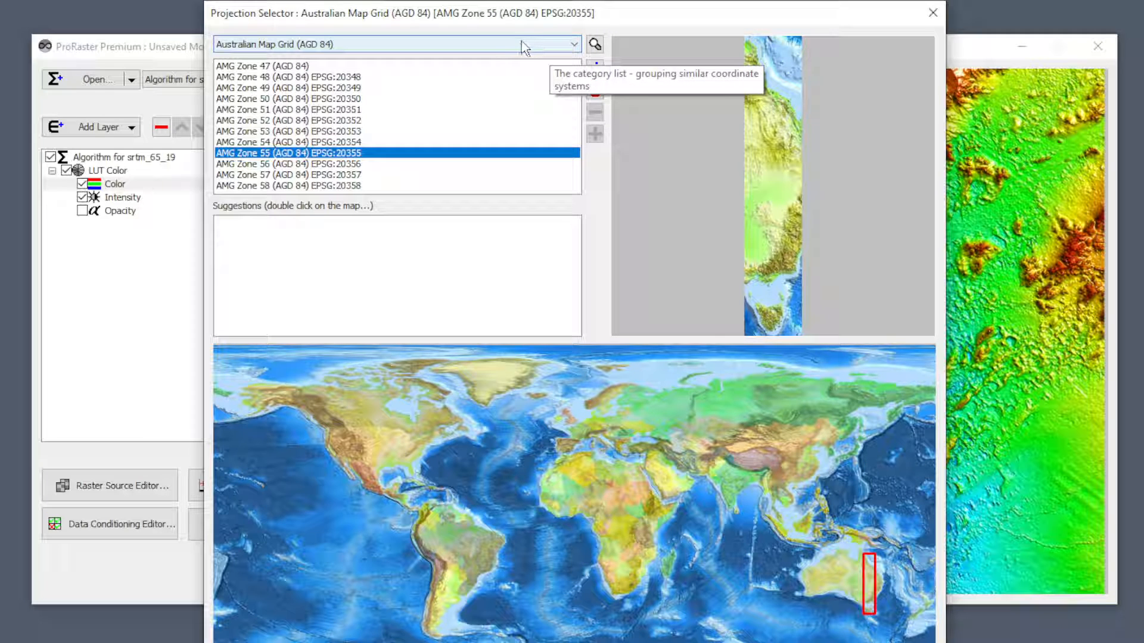
Search the coordinate systems for EPSG code 20355 and highlight AMG Zone 55 (AGD 84) in the results.
left_click(594, 45)
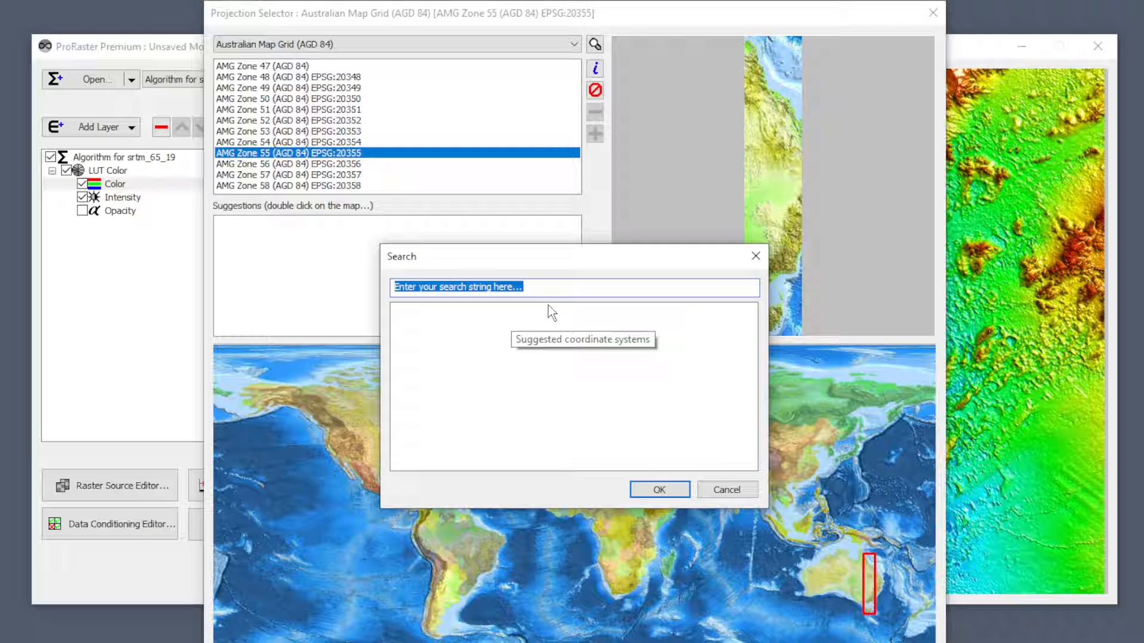
type("20335")
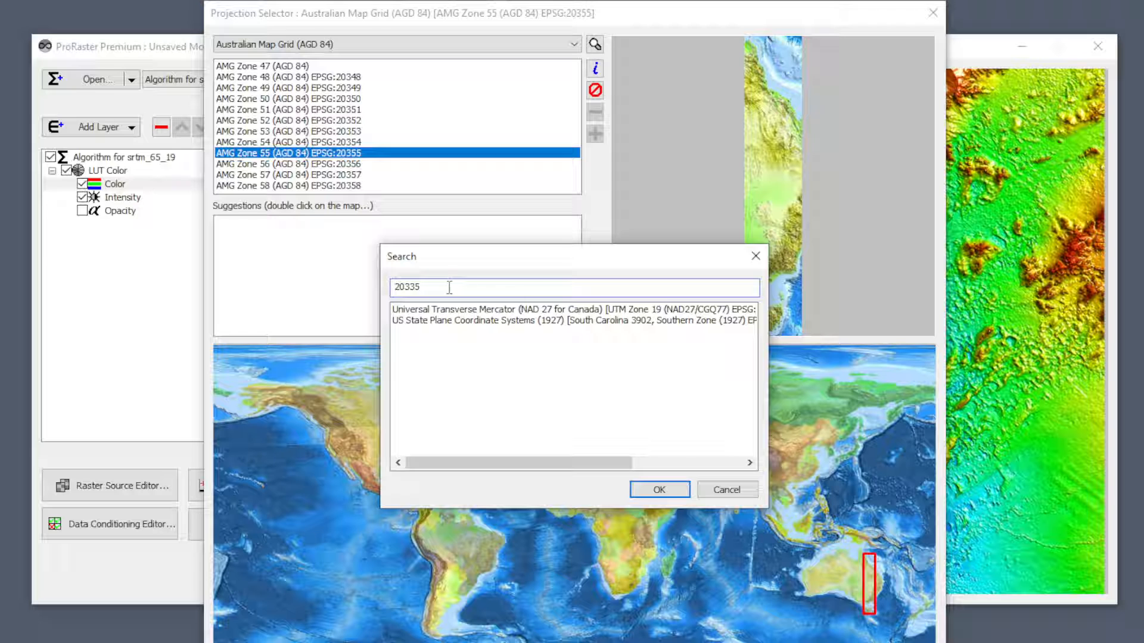
key("BackSpace")
key("BackSpace")
type("5")
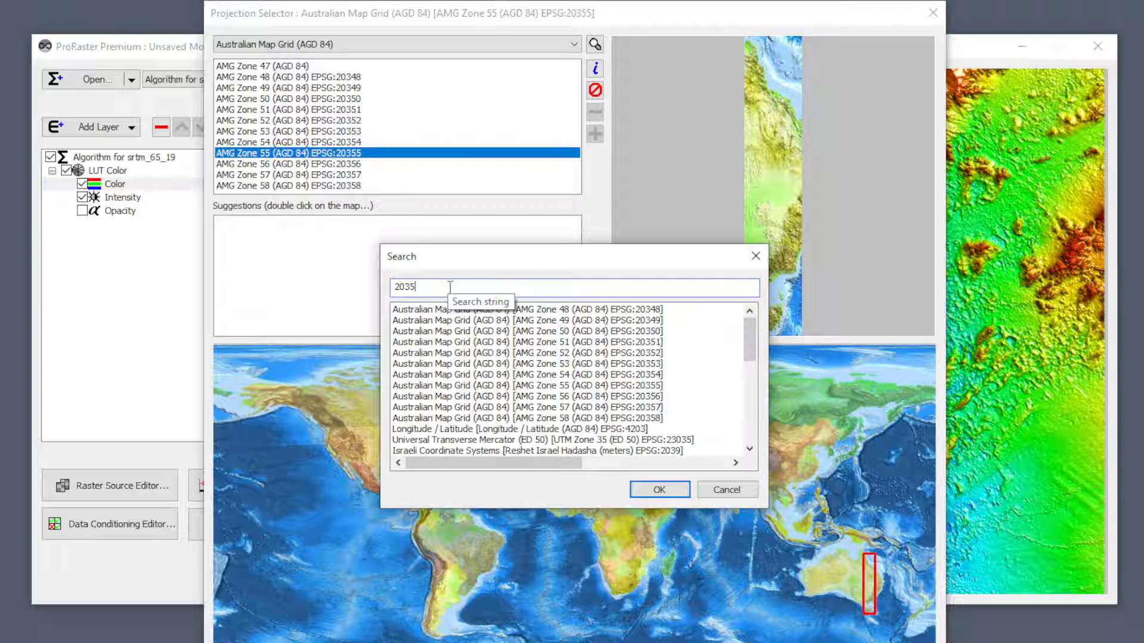
type("5")
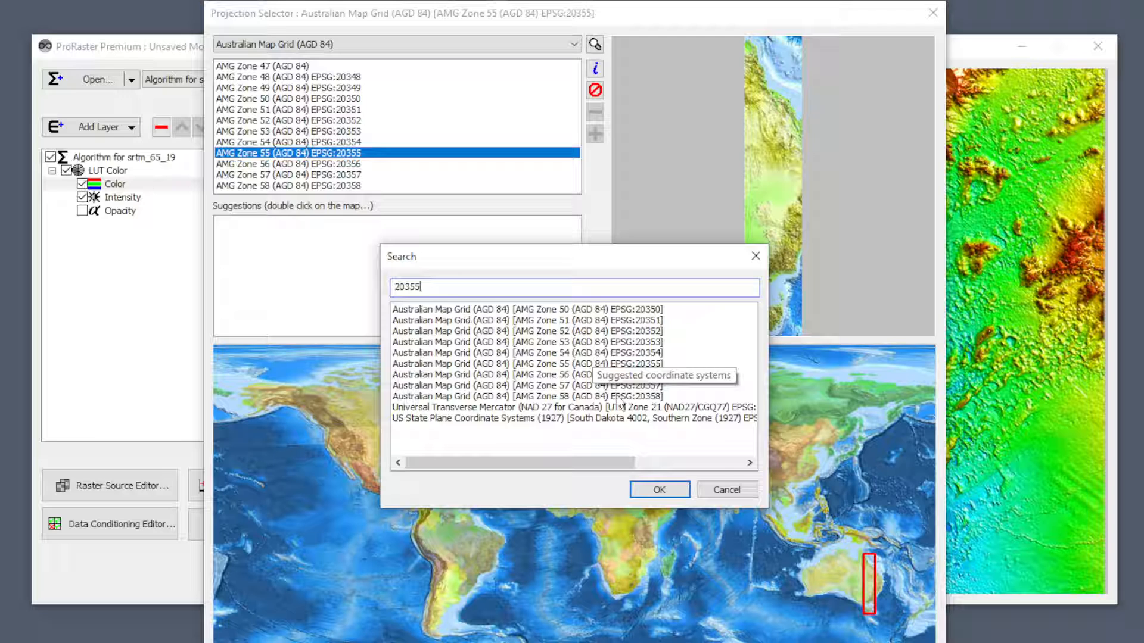
left_click(657, 366)
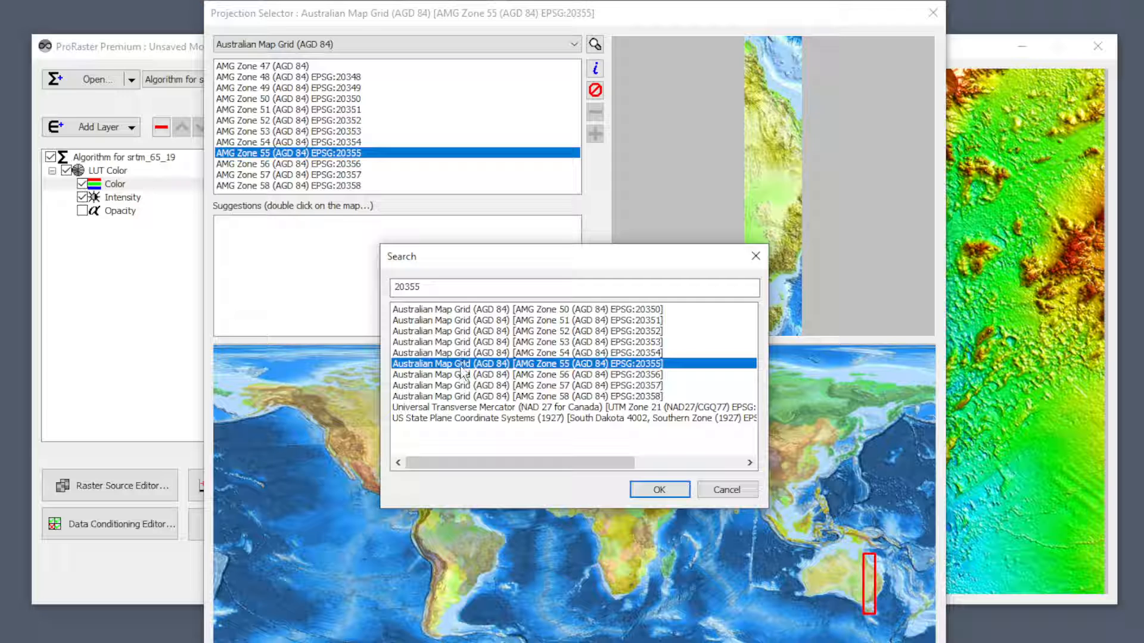
Search the coordinate systems for "australia", review the matches and cancel the search.
double_click(439, 292)
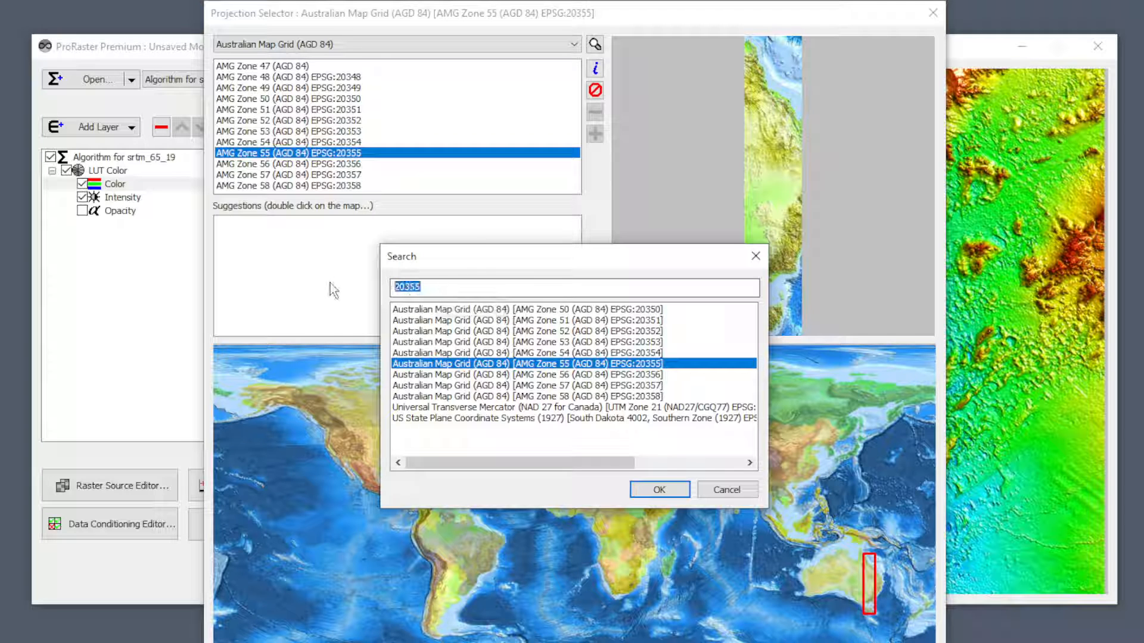
type("australia")
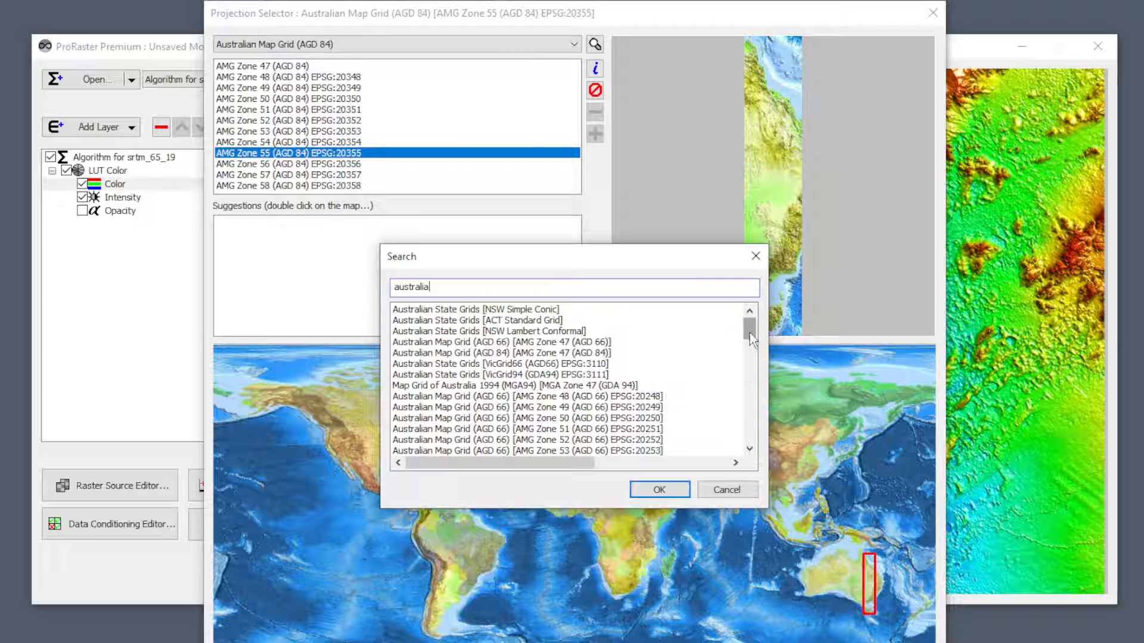
mouse_move(749, 333)
left_mouse_down()
mouse_move(749, 417)
mouse_move(746, 325)
left_mouse_up()
left_click(724, 490)
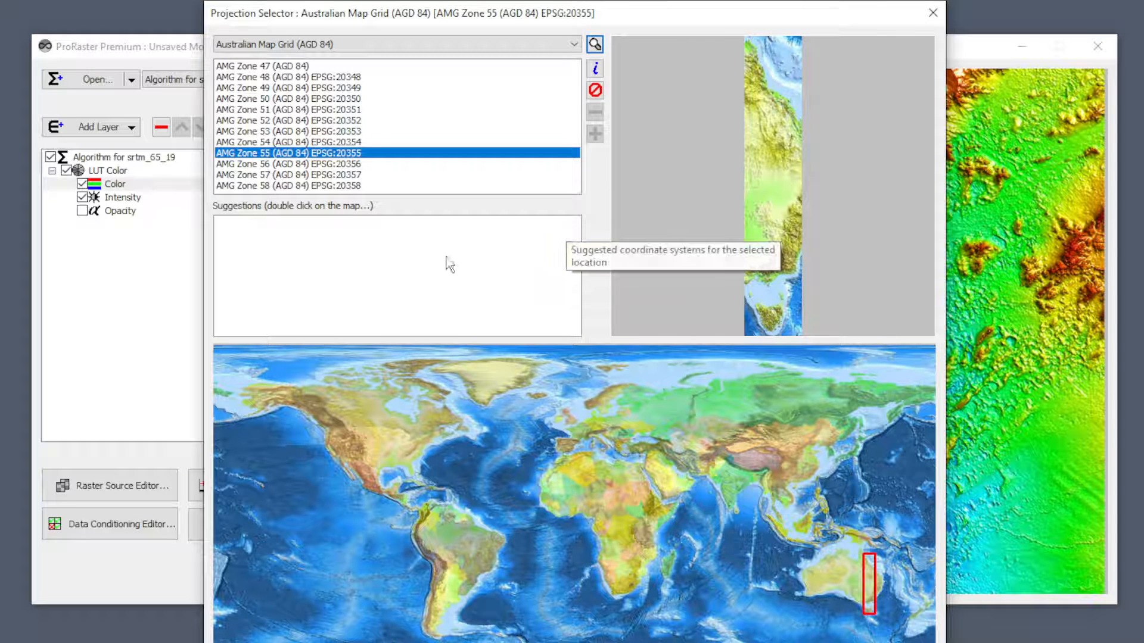
Request coordinate system suggestions for a location in Western Australia and choose AMG Zone 51 (AGD 84) EPSG:20351.
double_click(816, 582)
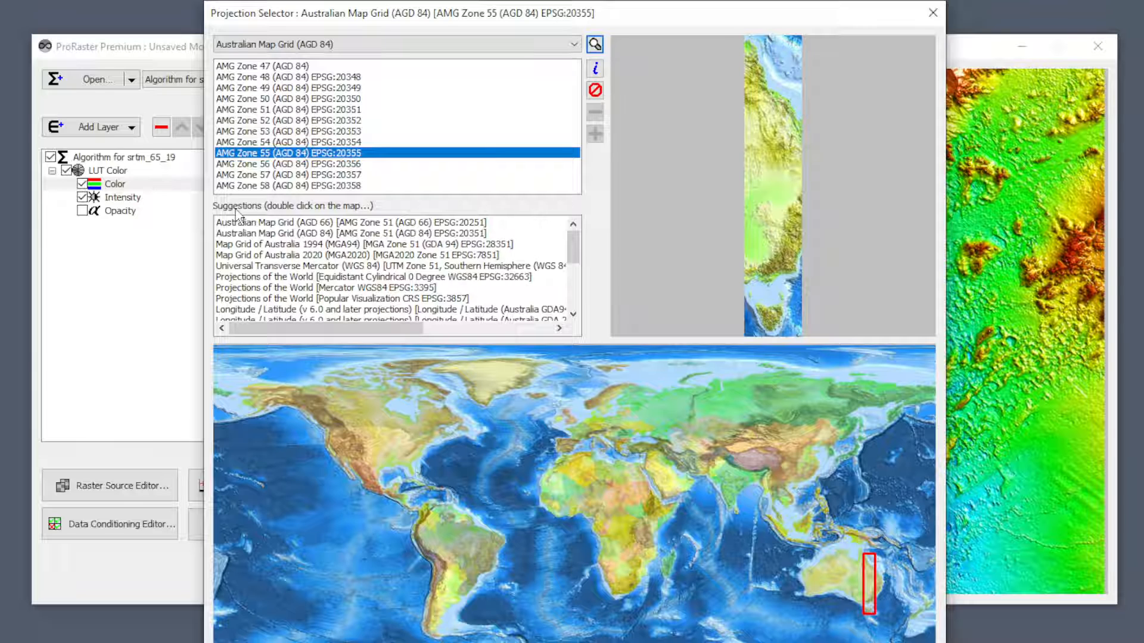
left_click(309, 225)
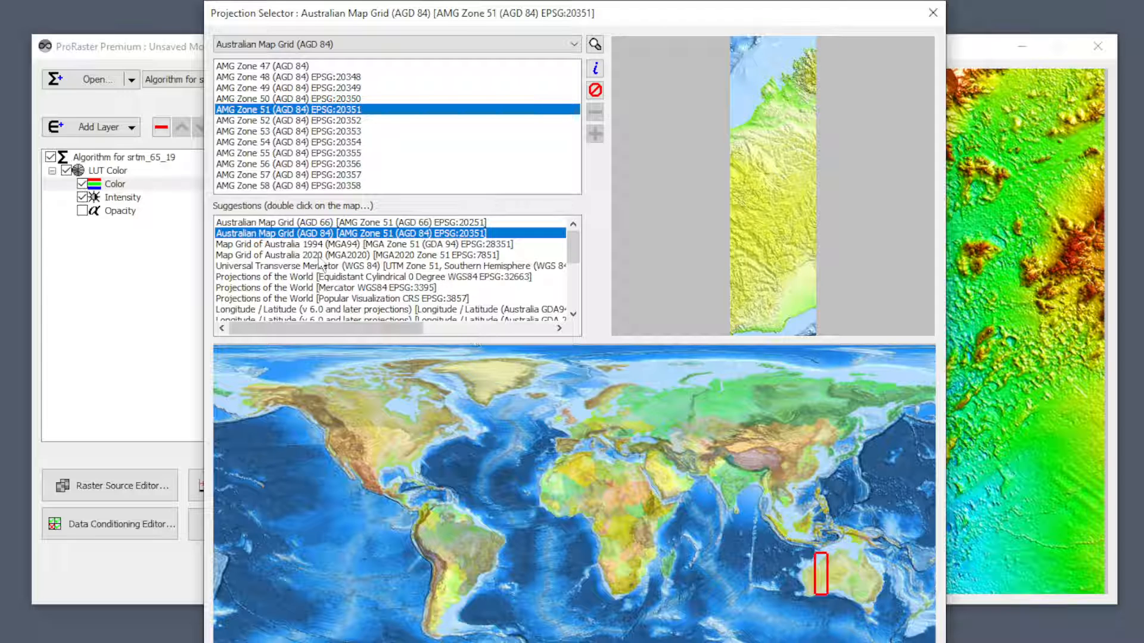
Preview the suggested MGA Zone 51 (GDA 94) EPSG:28351 and MGA2020 Zone 51 EPSG:7851 coordinate systems.
left_click(329, 245)
left_click(322, 255)
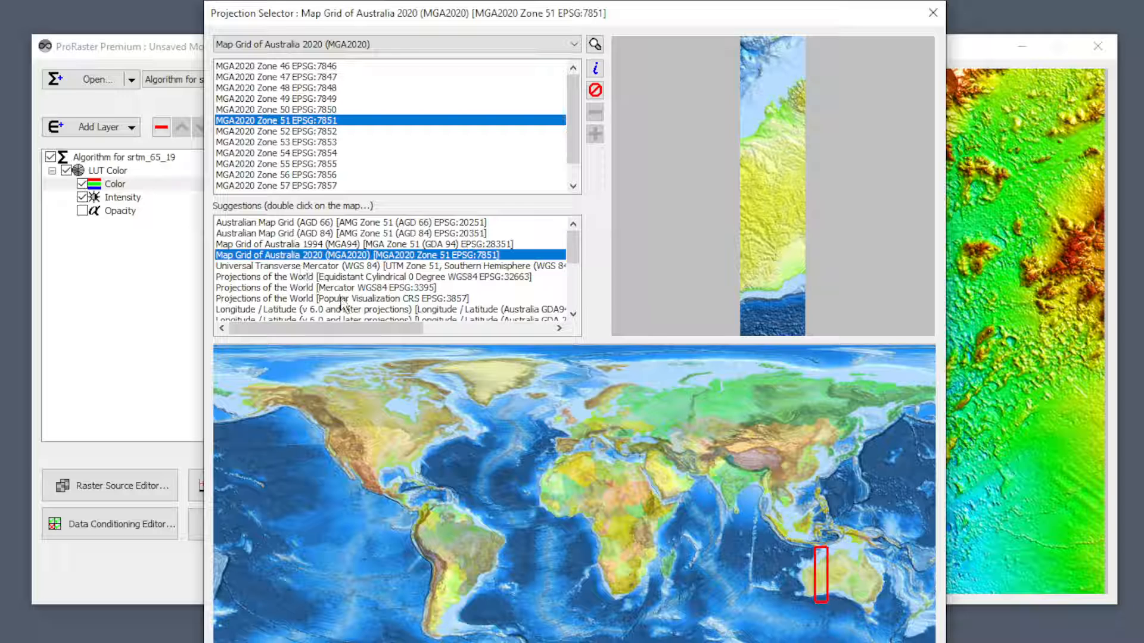
mouse_move(573, 250)
left_mouse_down()
mouse_move(564, 299)
mouse_move(579, 246)
left_mouse_up()
Reselect AMG Zone 51 (AGD 84) EPSG:20351, review its coordinate system information, and clear the selection.
left_click(302, 234)
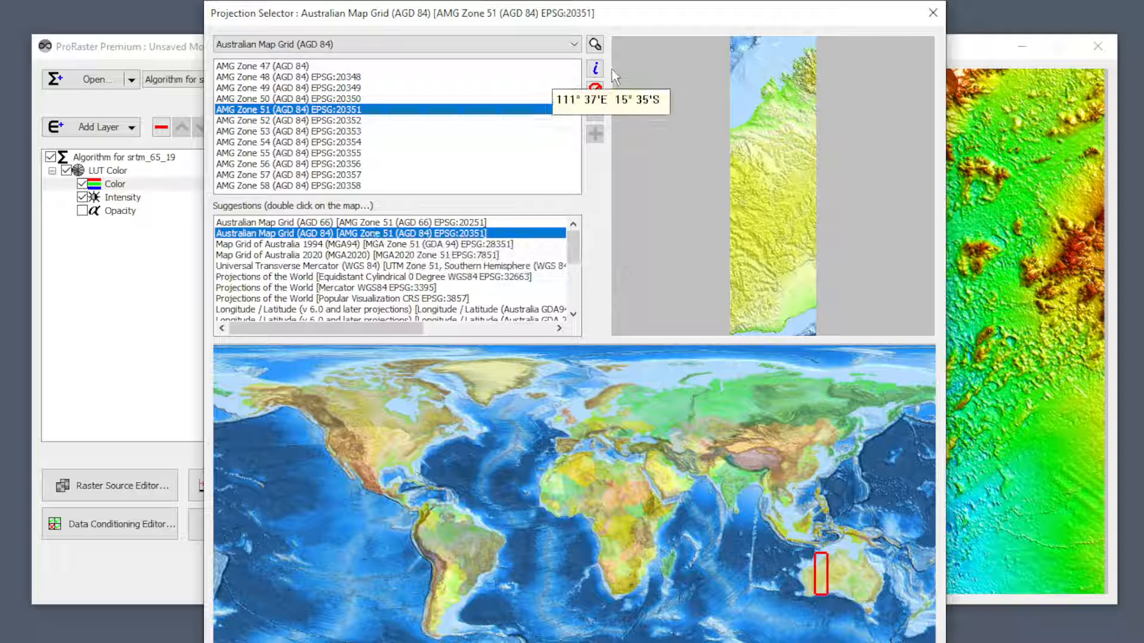
left_click(596, 68)
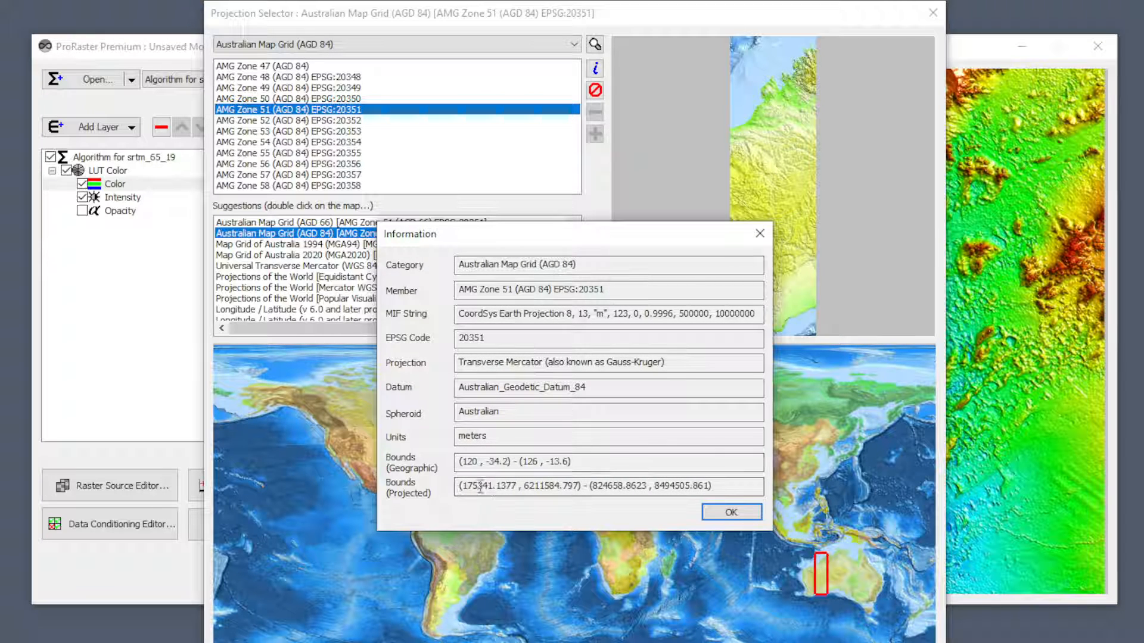
left_click(736, 516)
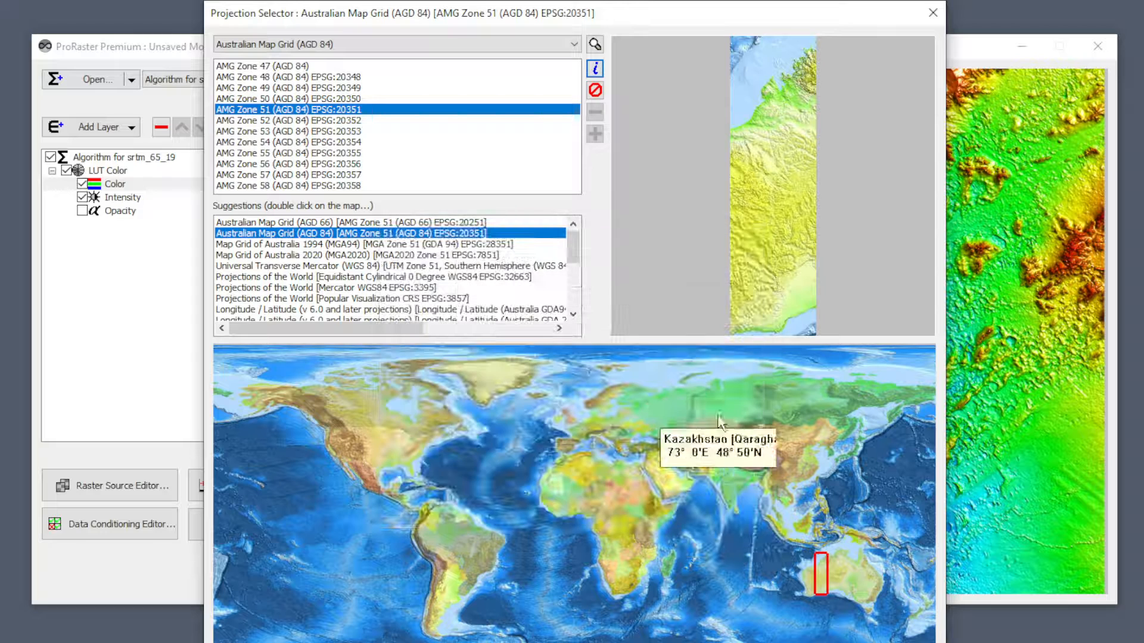
left_click(595, 90)
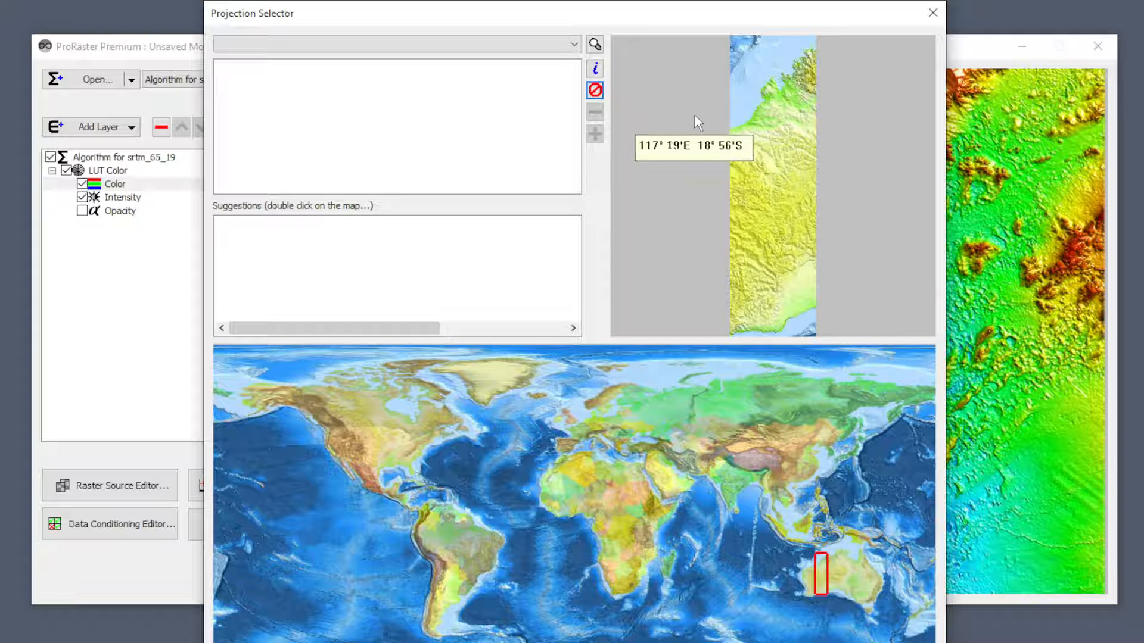
Switch to the User defined coordinate systems category and inspect the form for adding a coordinate system, cancelling it without an entry.
left_click(374, 45)
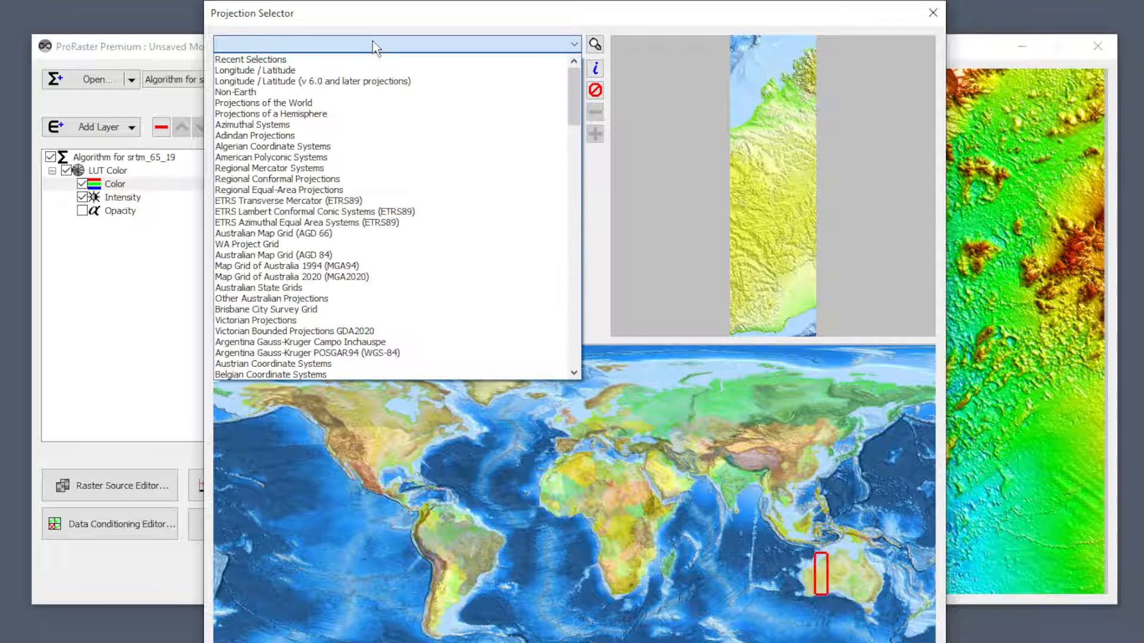
scroll(330, 361, "down", 15)
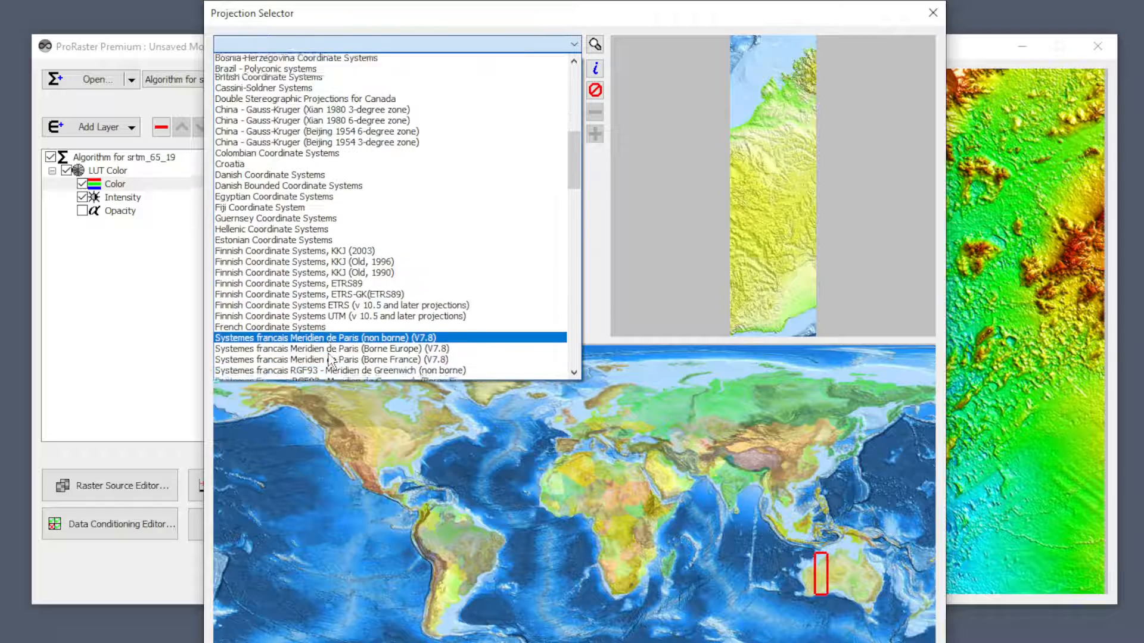
scroll(329, 361, "down", 15)
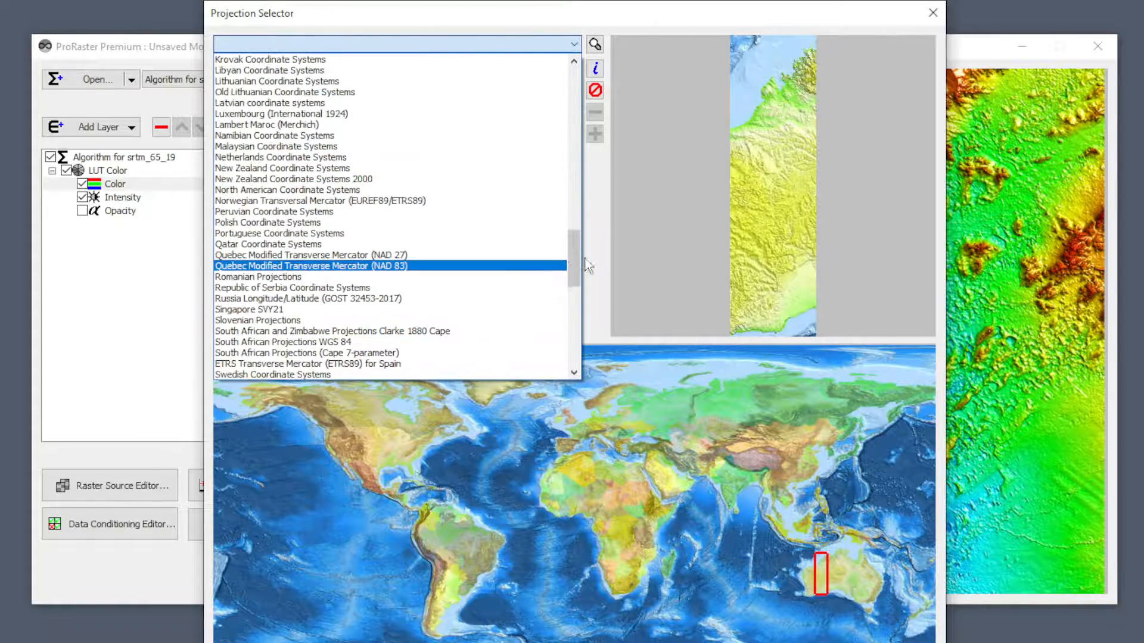
left_click_drag(574, 265, 577, 351)
left_click(359, 374)
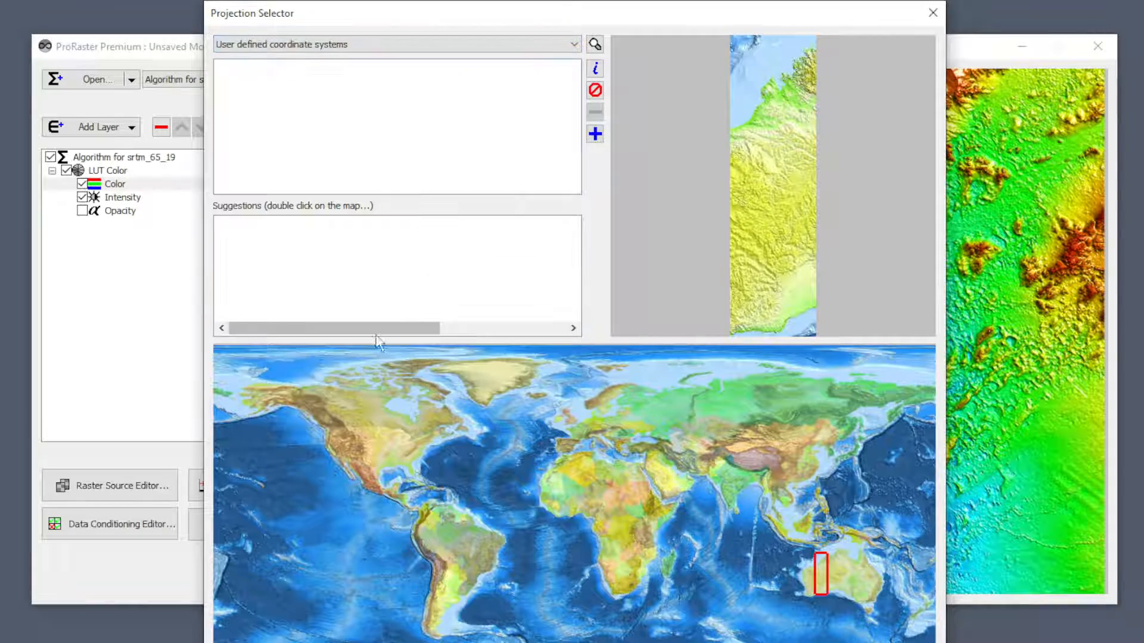
left_click(596, 134)
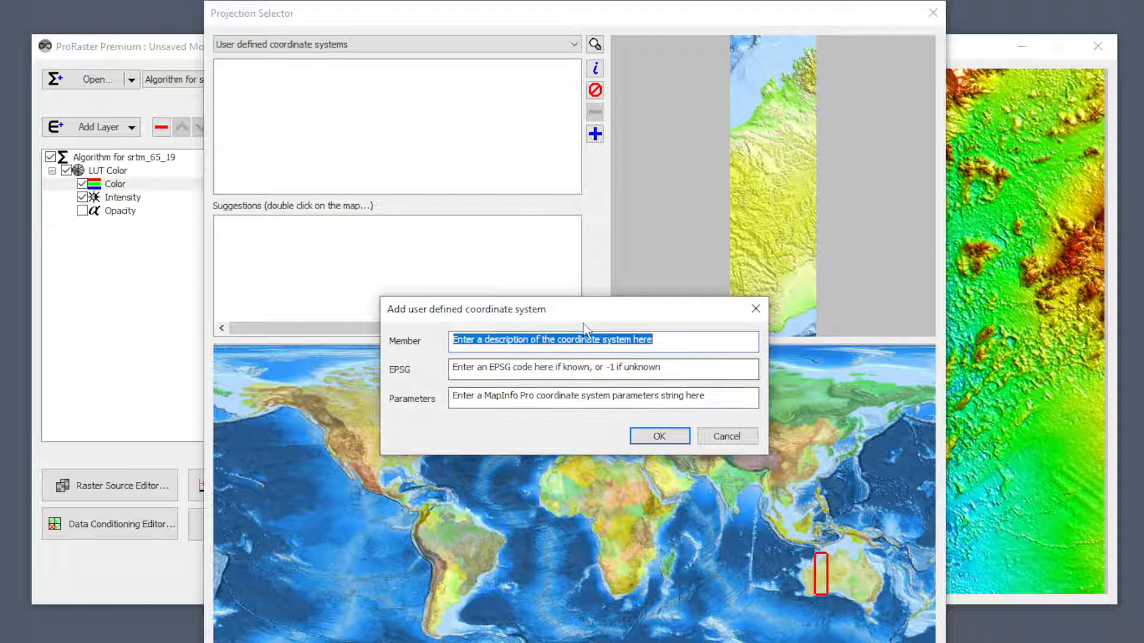
left_click(731, 445)
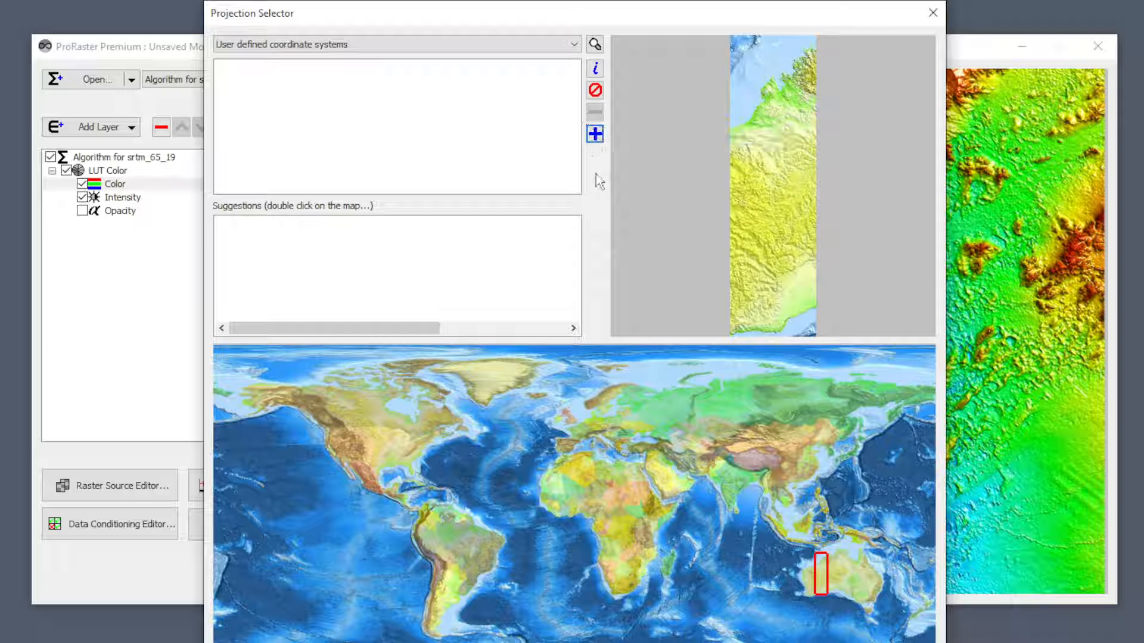
Request coordinate system suggestions for a location in eastern Australia and apply AMG Zone 56 (AGD 84) EPSG:20356 as the Color component's override.
left_click(334, 45)
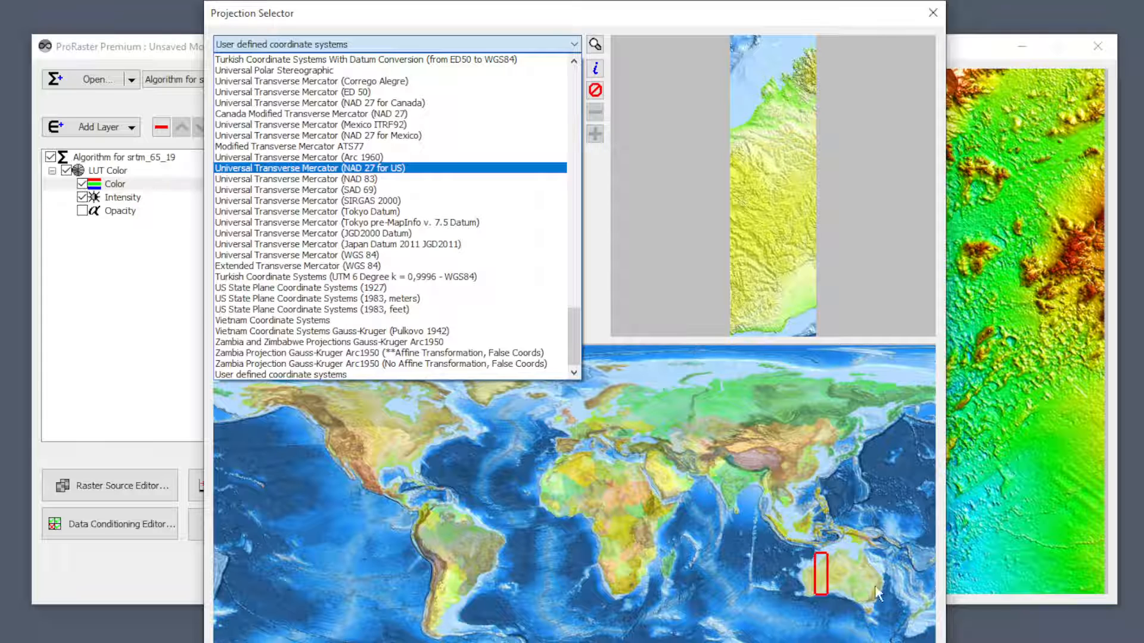
left_click(877, 590)
double_click(877, 587)
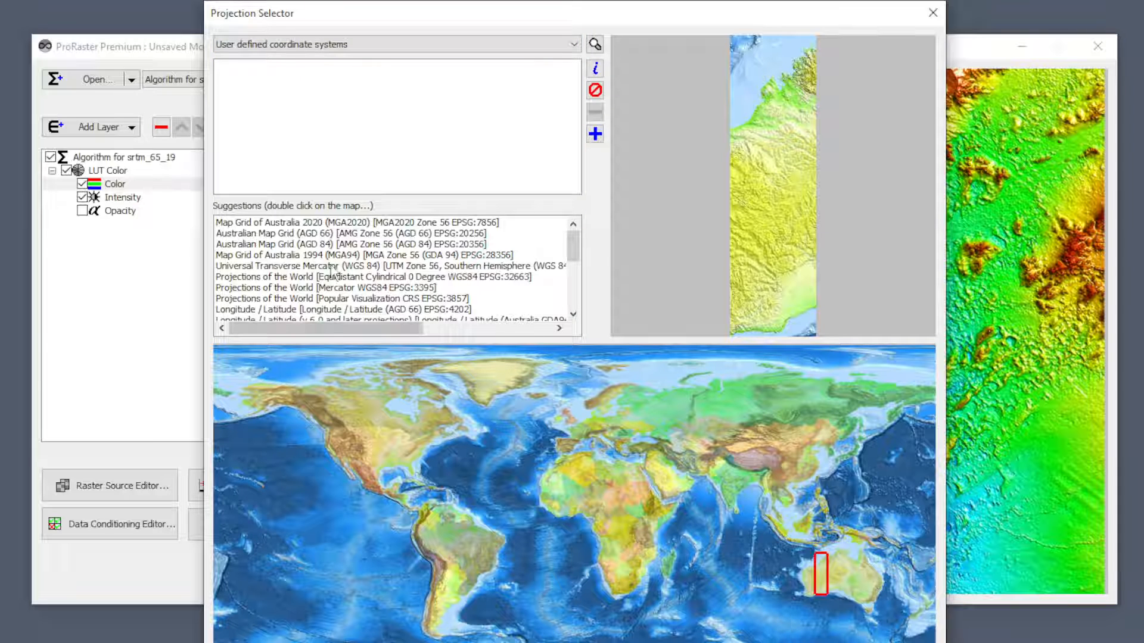
left_click(316, 244)
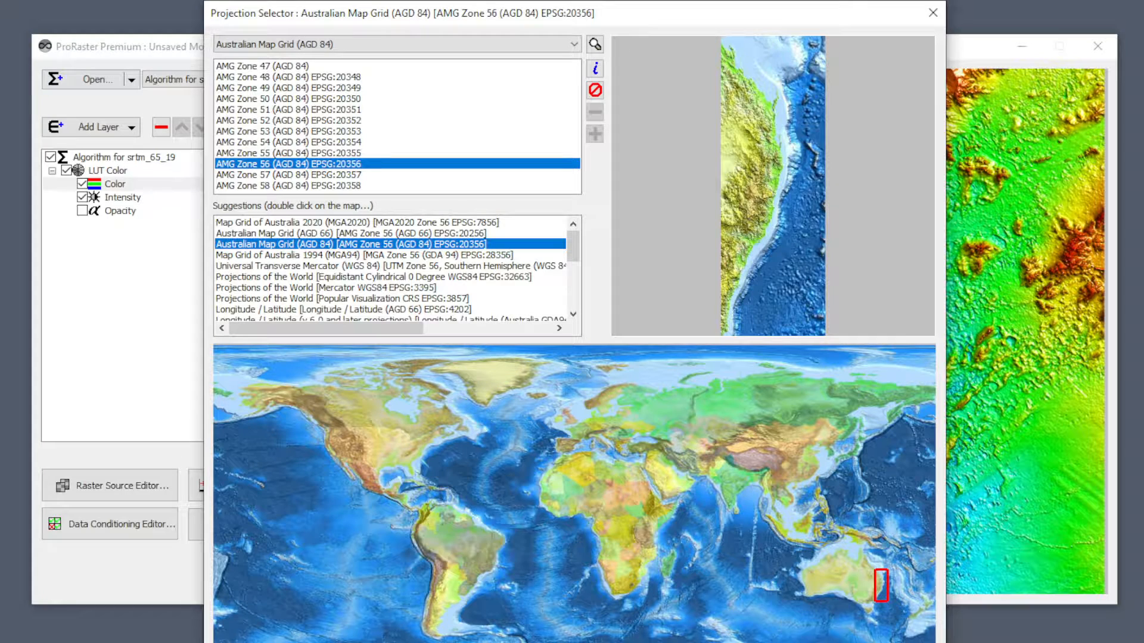
key("Return")
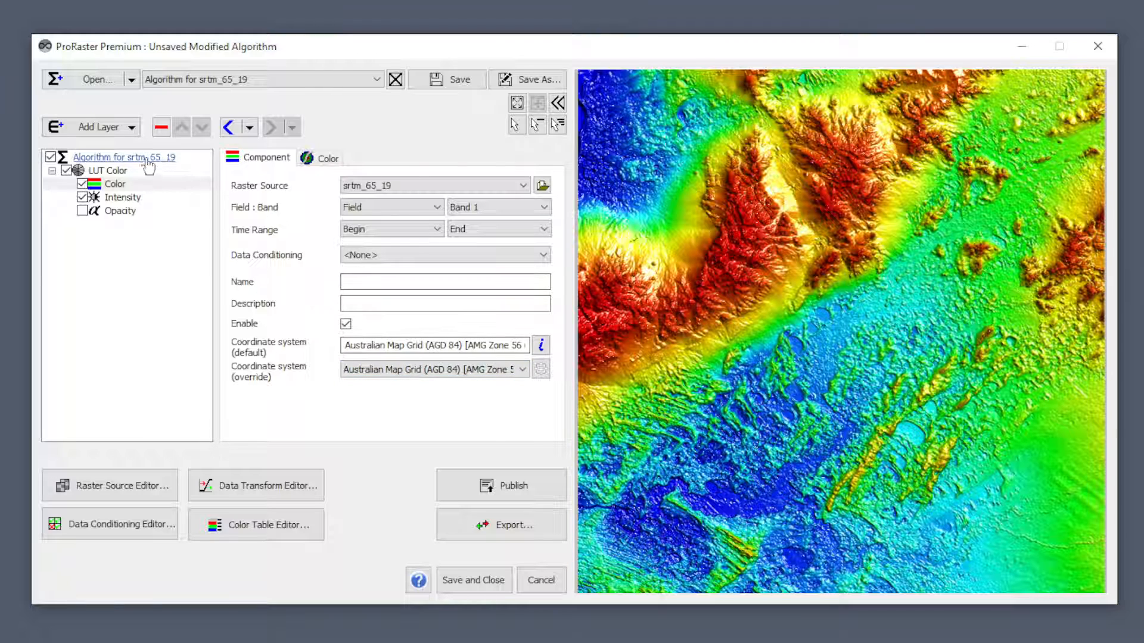
Open the algorithm-level properties of Algorithm for srtm_65_19.
left_click(123, 158)
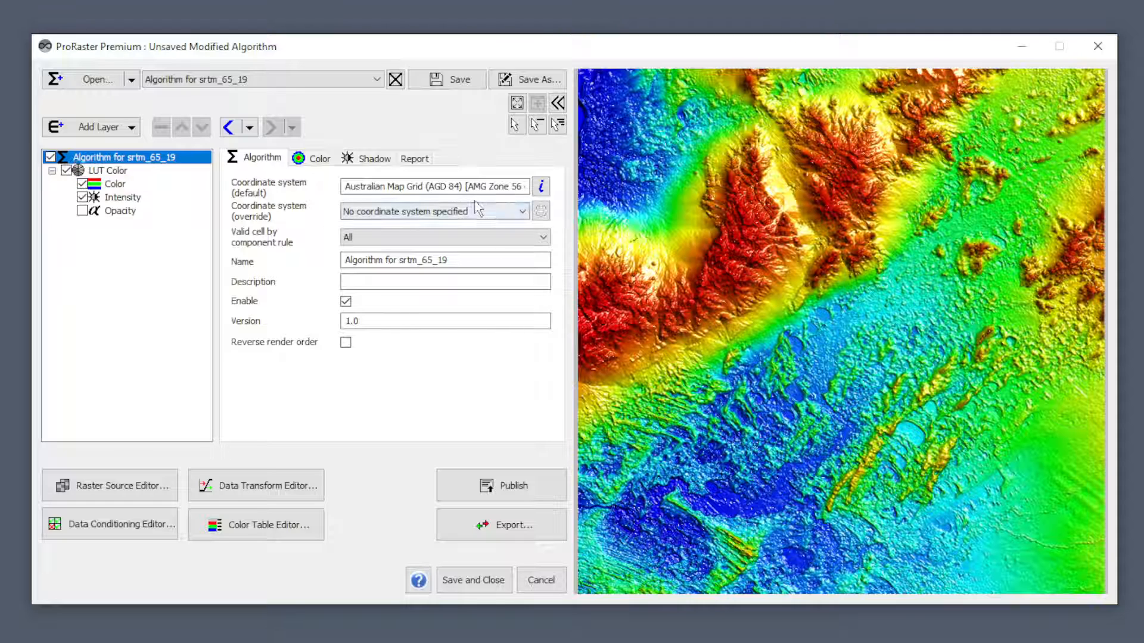